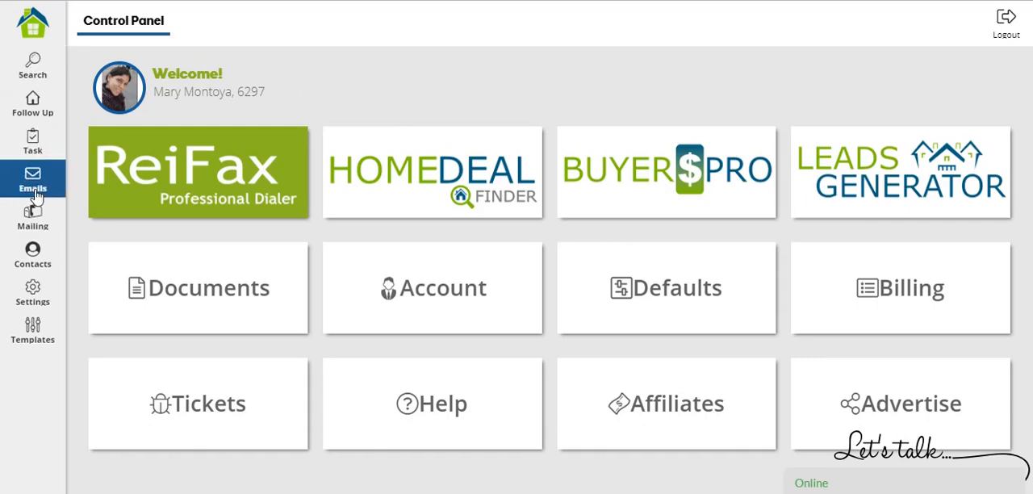
Open the details of the Sample-AgreementToPurchaseRealEstate contract from the documents in the account settings.
left_click(51, 300)
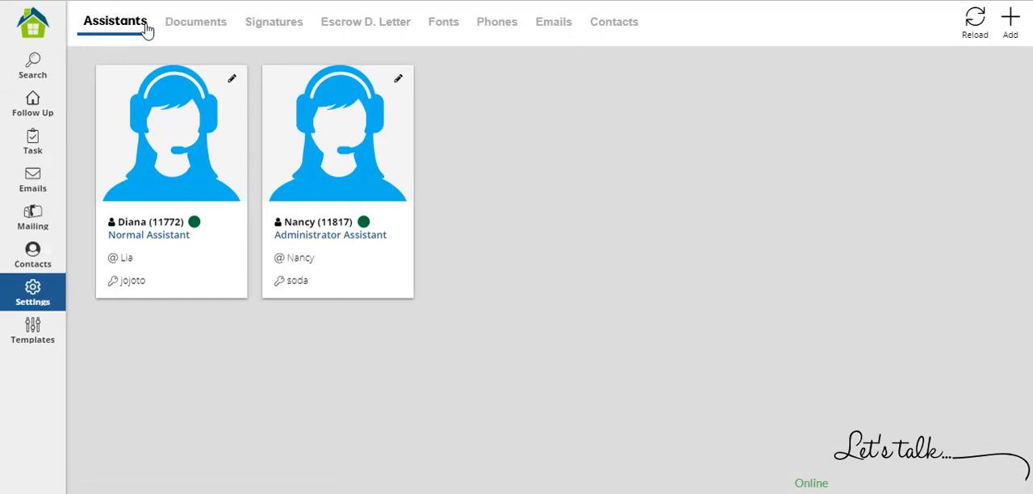
left_click(203, 29)
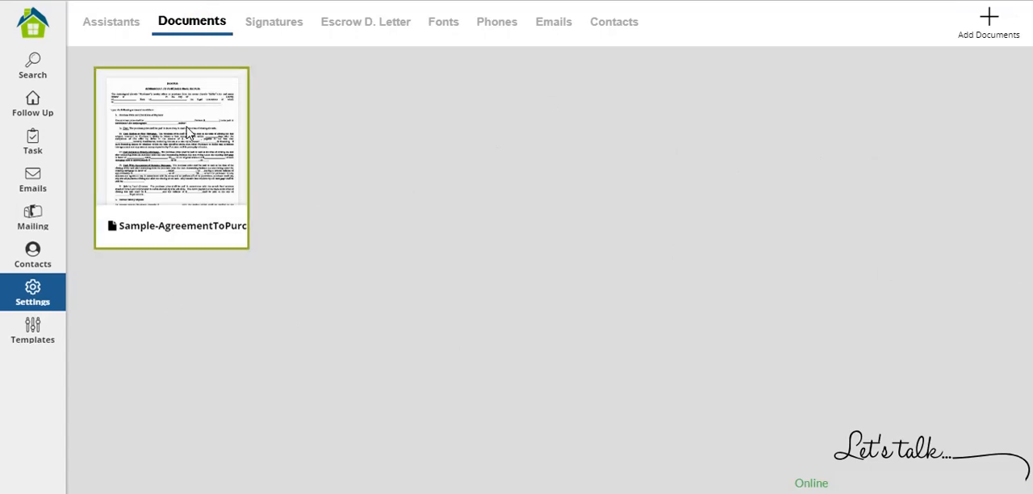
left_click(160, 155)
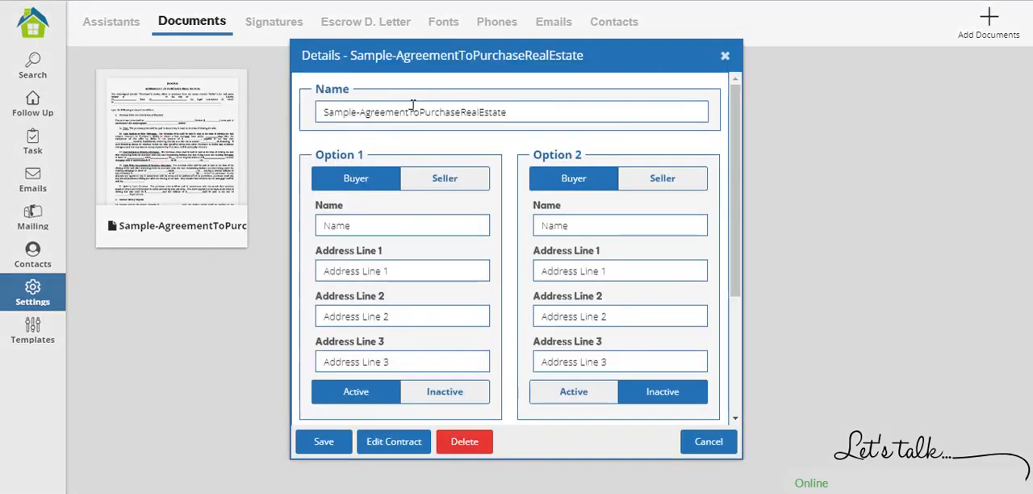
Shorten the contract's name to Sample.
scroll(510, 284, "down", 3)
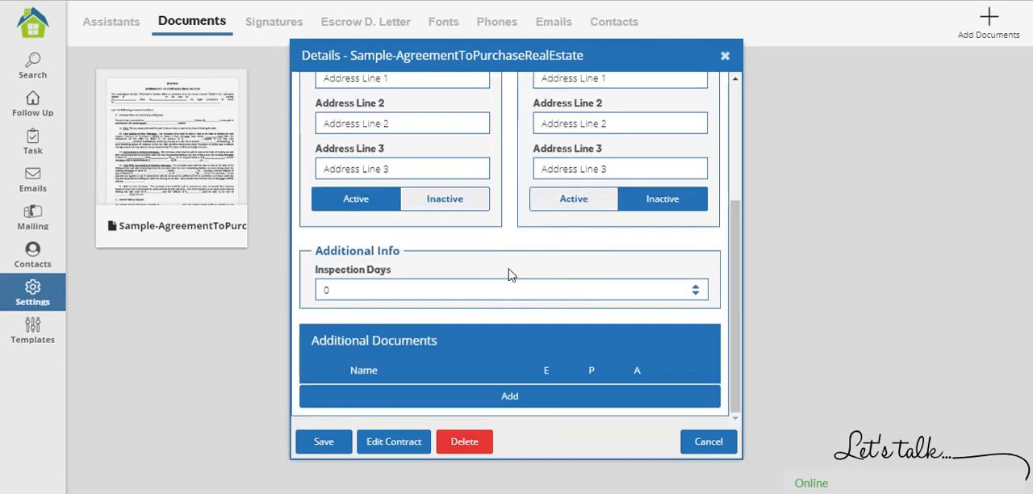
scroll(509, 272, "up", 3)
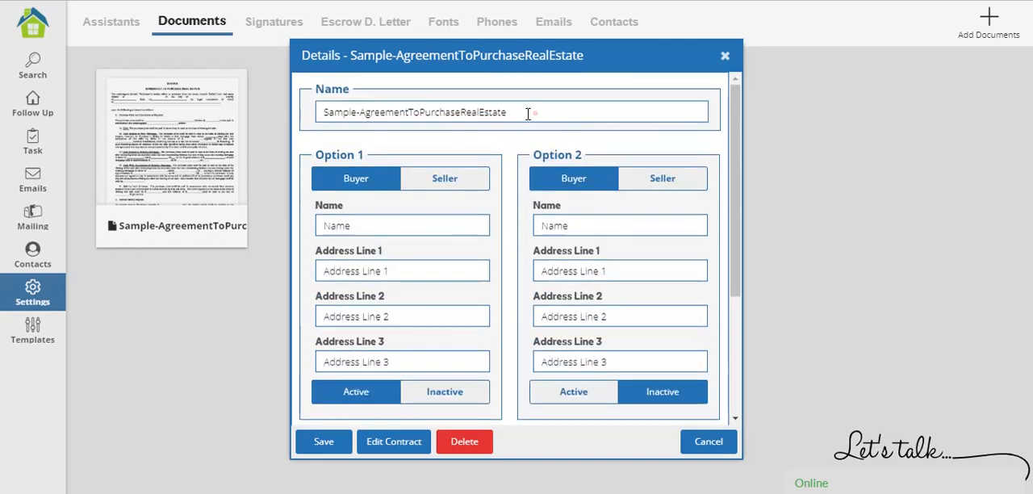
left_click_drag(528, 114, 355, 113)
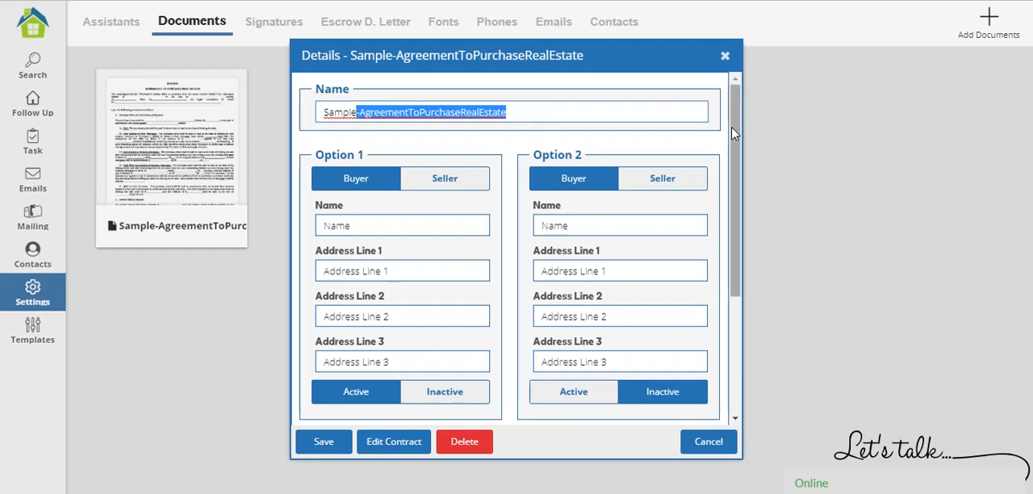
key("BackSpace")
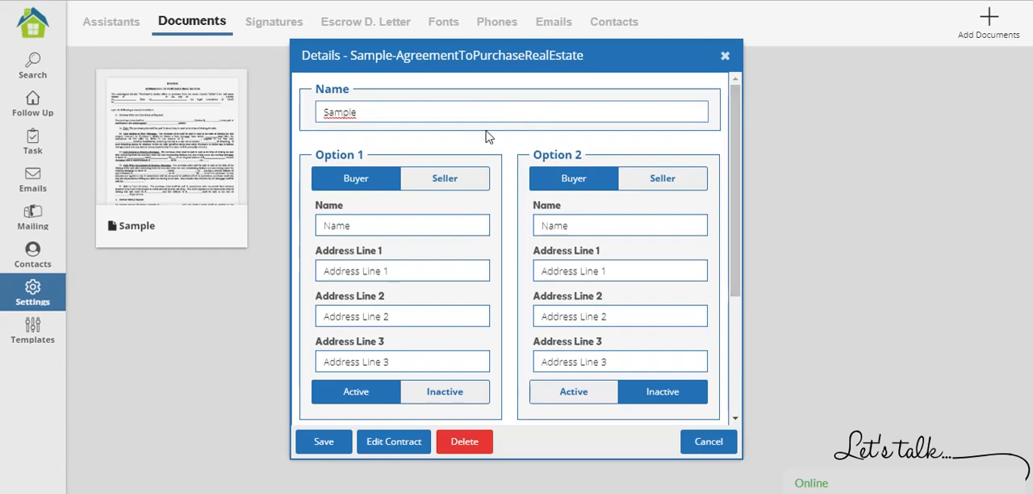
scroll(463, 149, "down", 1)
scroll(463, 149, "up", 1)
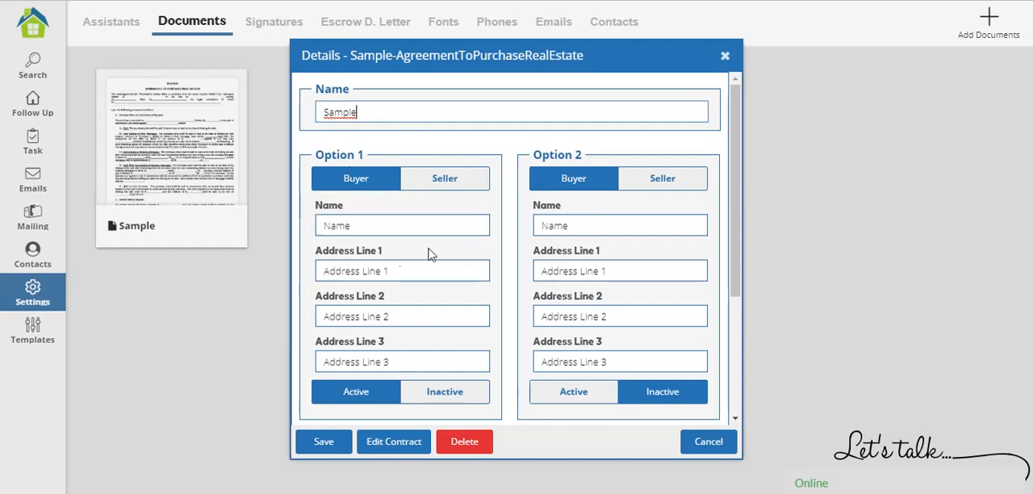
Fill in the buyer's name and address lines under Option 1 and leave that option active.
scroll(426, 249, "down", 1)
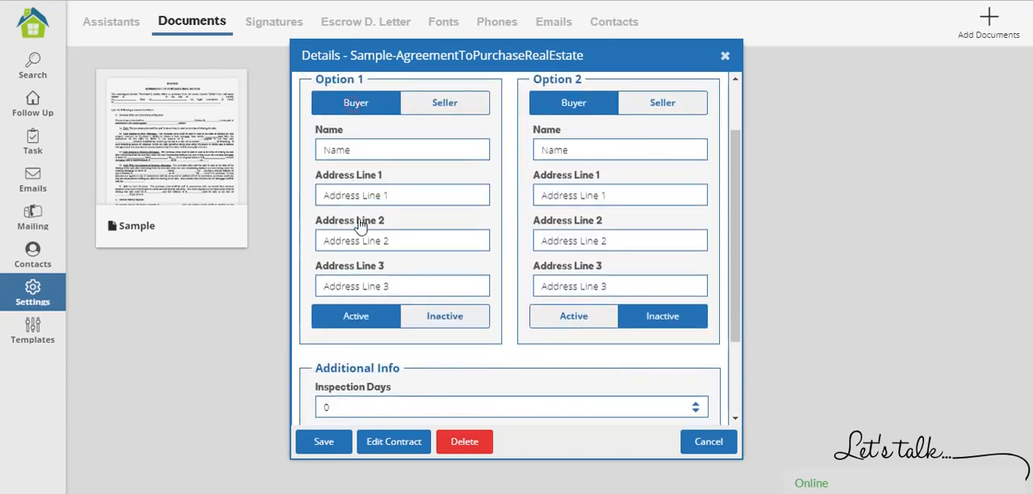
left_click(369, 149)
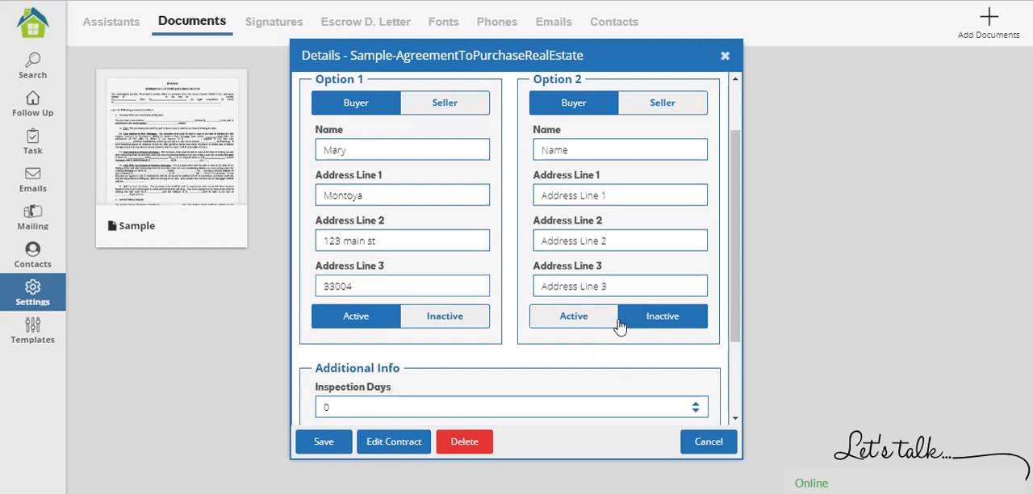
left_click(464, 318)
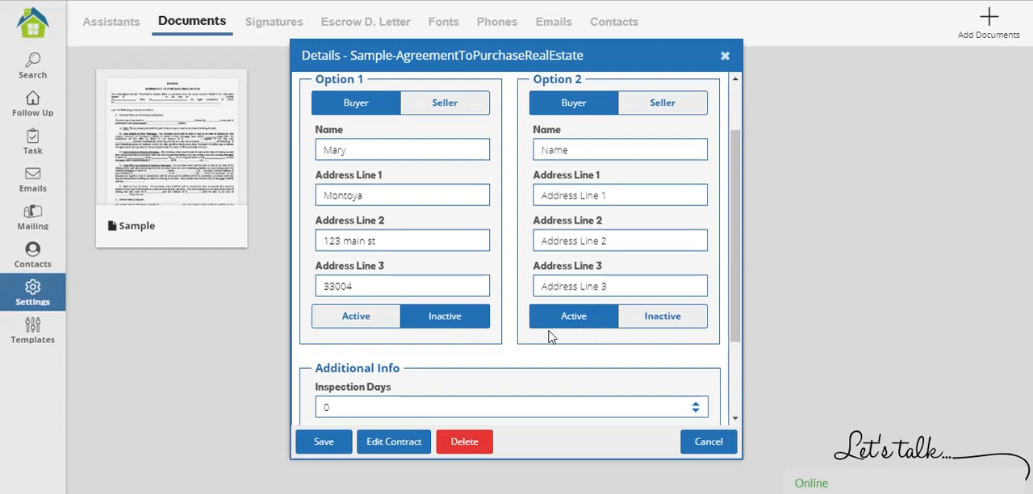
left_click(344, 318)
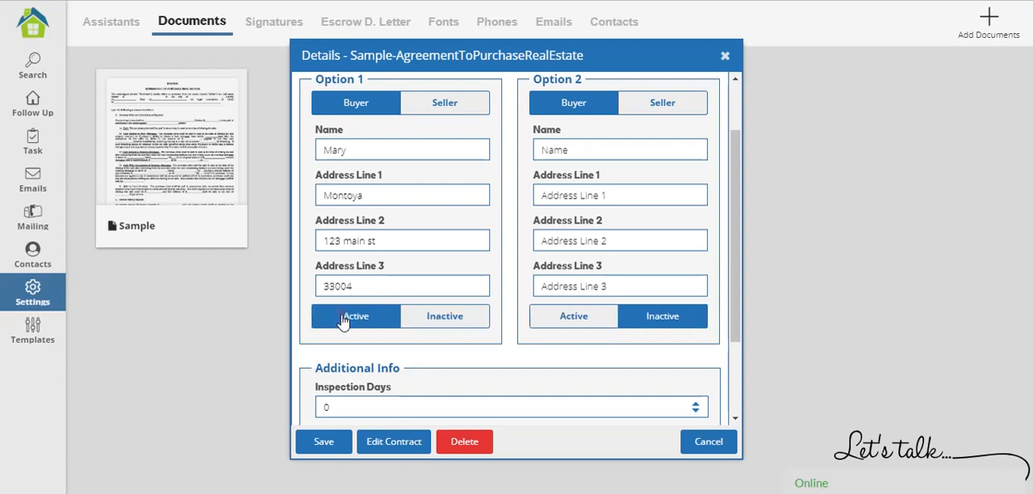
Set the inspection days to 15 and open the contract for editing.
scroll(343, 320, "down", 2)
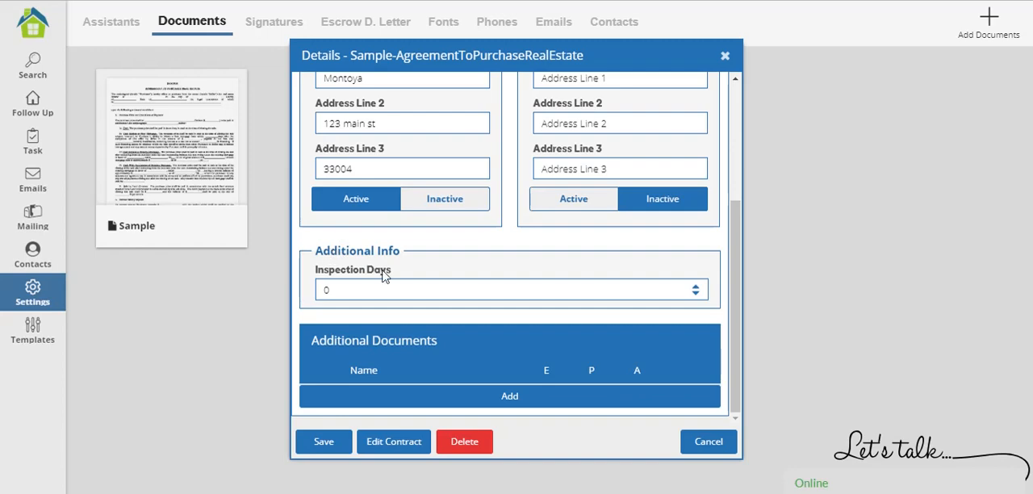
double_click(363, 293)
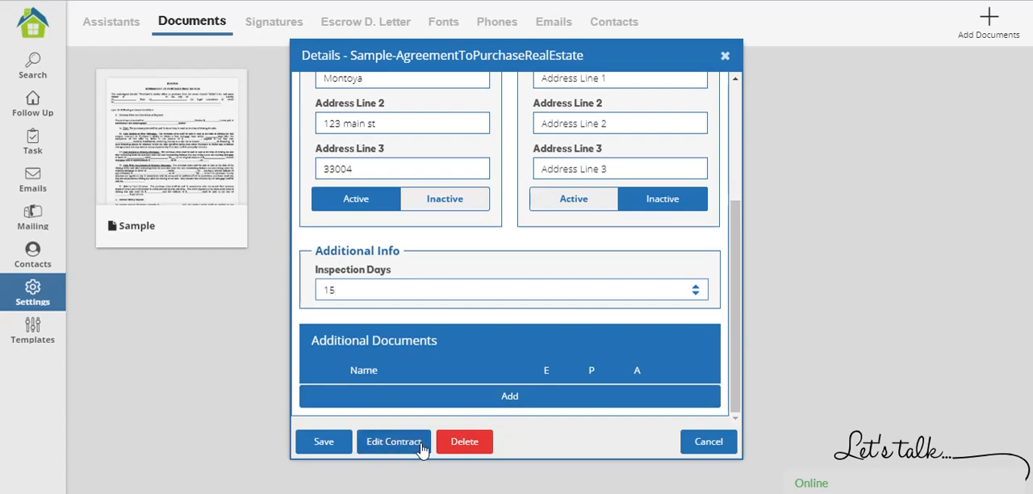
left_click(394, 449)
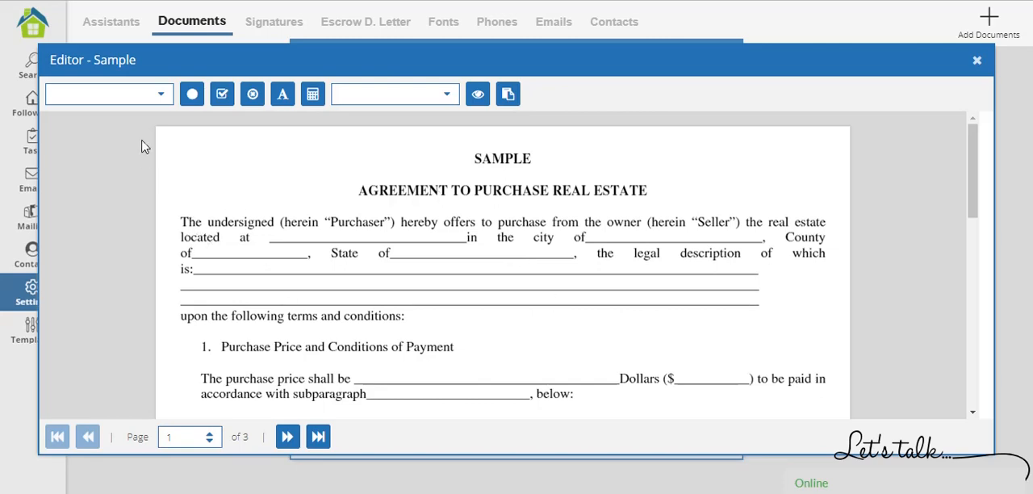
Insert the Property Address variable and align it on the blank after "located at" on page 1.
left_click(161, 95)
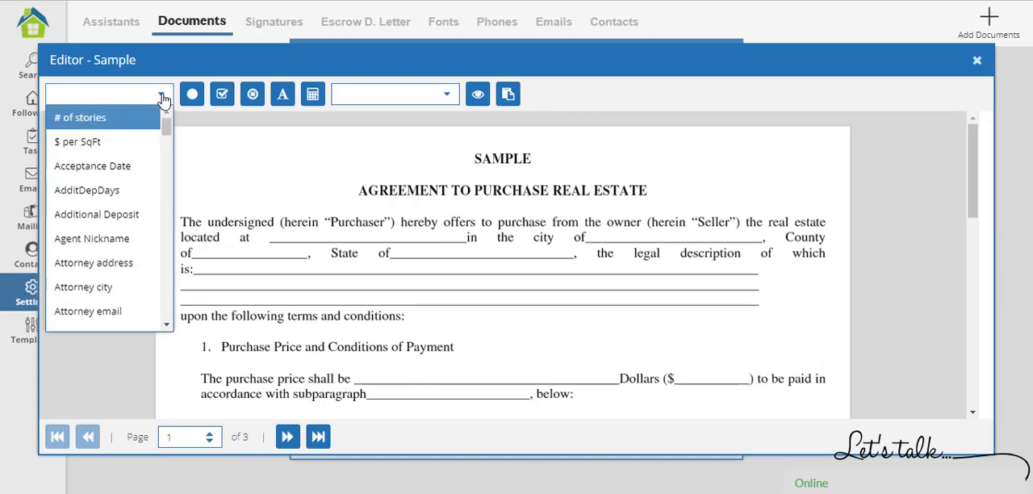
left_click_drag(168, 129, 171, 326)
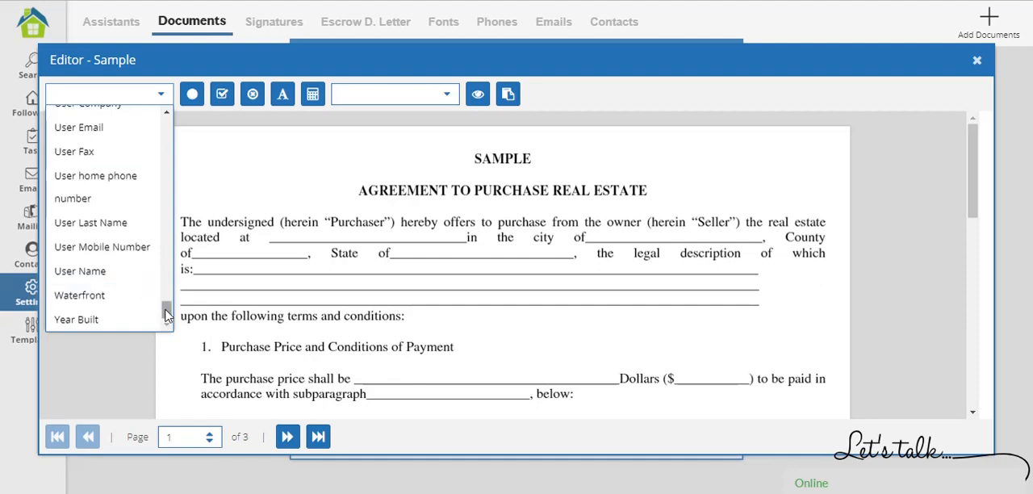
scroll(165, 312, "up", 1)
left_click_drag(165, 311, 165, 267)
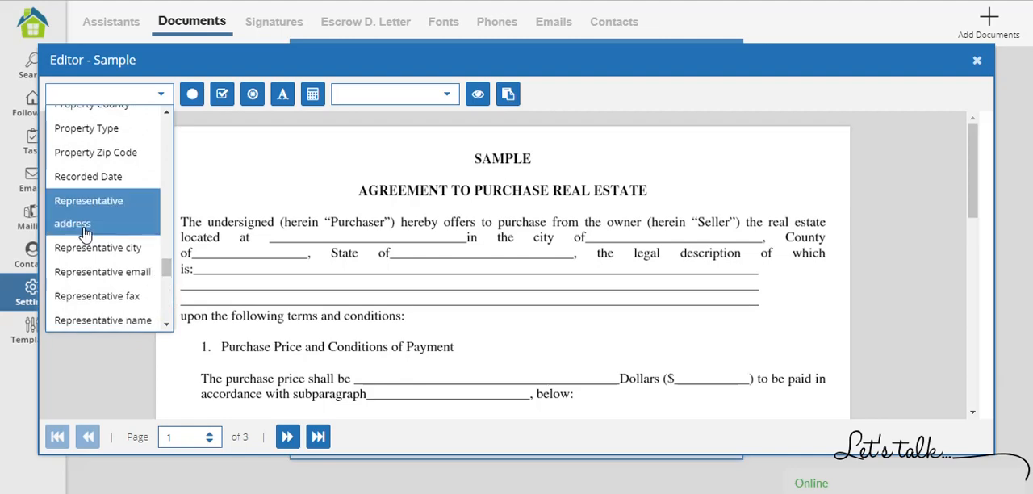
scroll(85, 232, "up", 1)
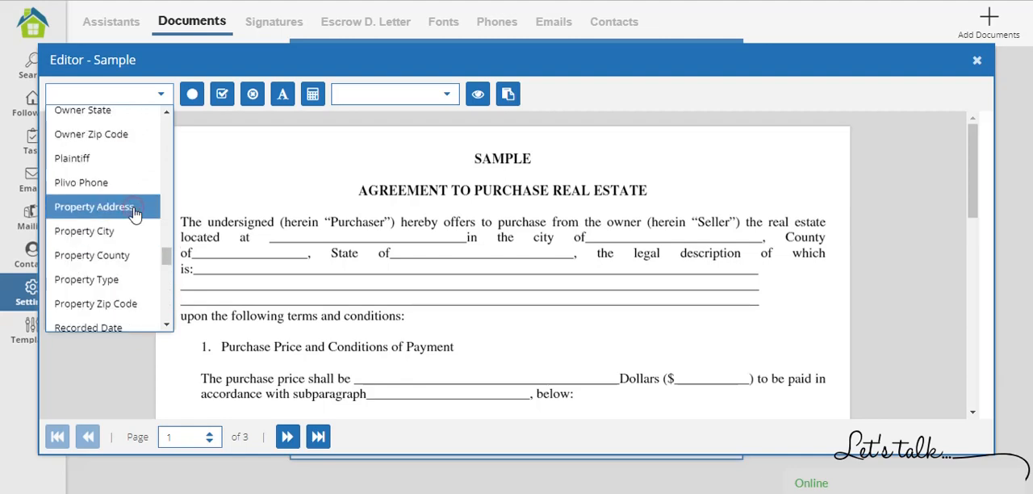
scroll(111, 129, "down", 1)
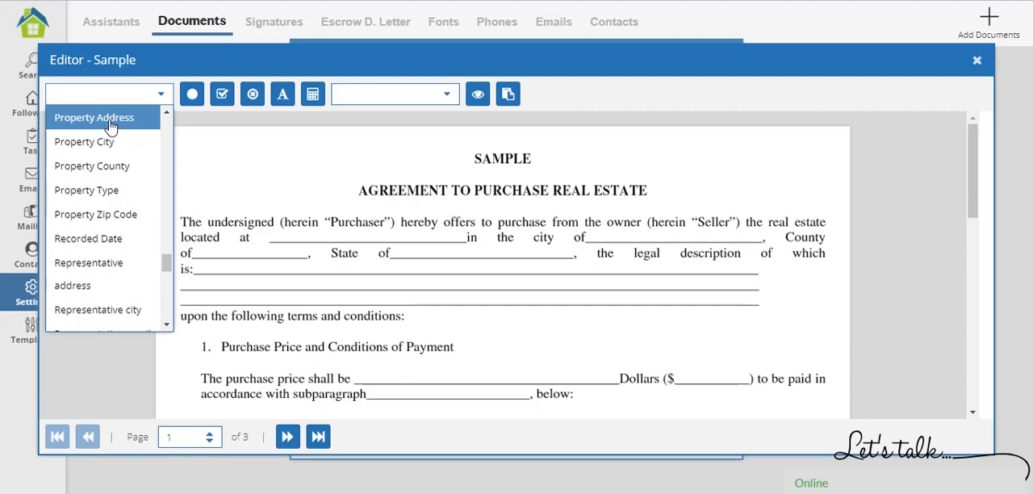
left_click(109, 121)
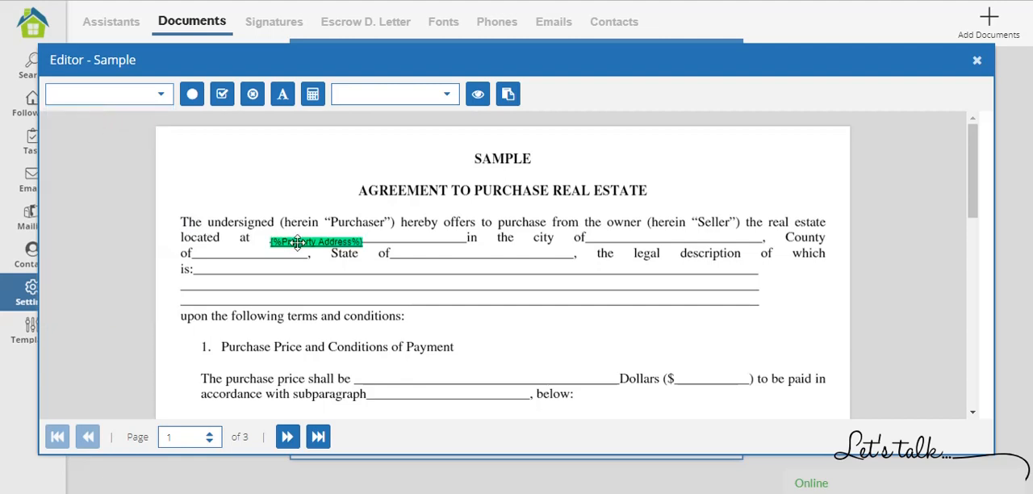
mouse_move(293, 232)
left_mouse_down()
mouse_move(288, 269)
mouse_move(269, 271)
mouse_move(258, 171)
mouse_move(303, 220)
mouse_move(329, 310)
mouse_move(266, 181)
mouse_move(306, 236)
left_mouse_up()
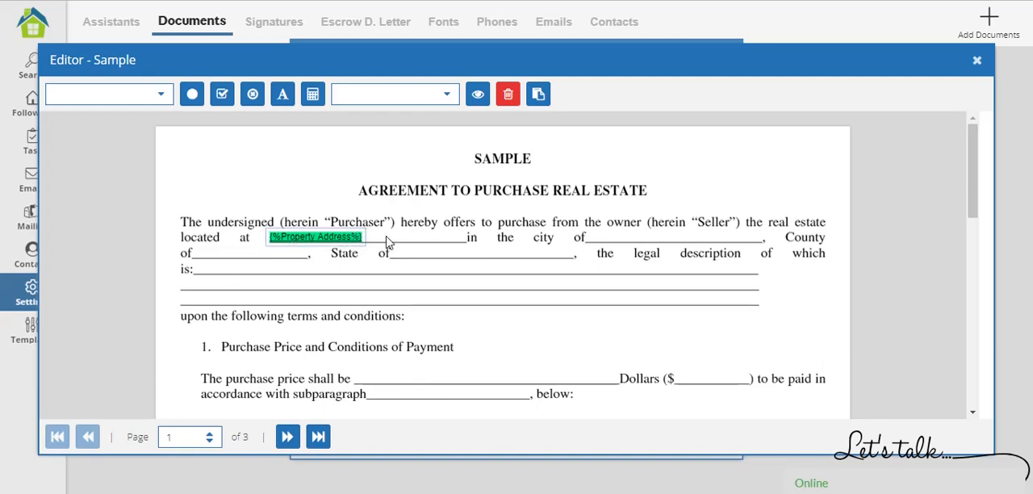
left_click(420, 320)
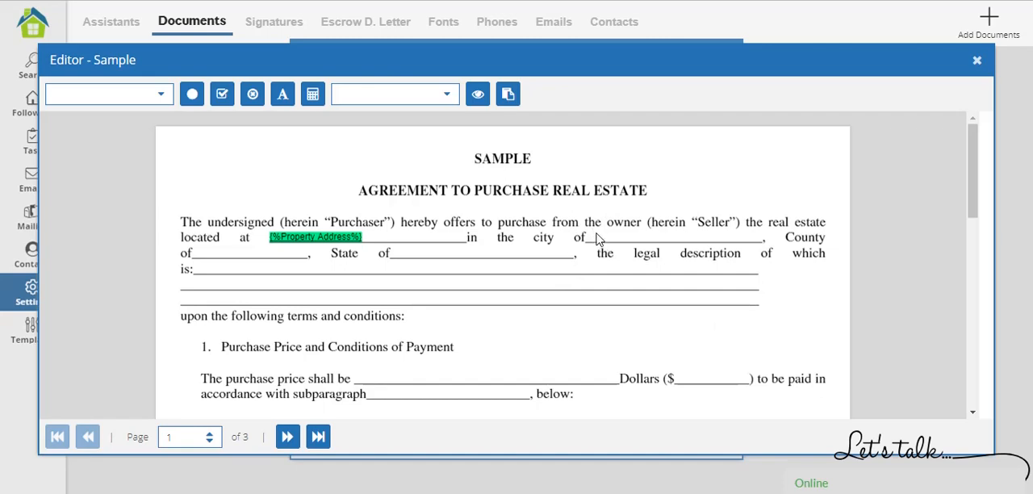
Insert the Property City variable and align it on the blank after "in the city of".
left_click(160, 95)
left_click_drag(166, 125, 168, 198)
left_click_drag(166, 213, 171, 271)
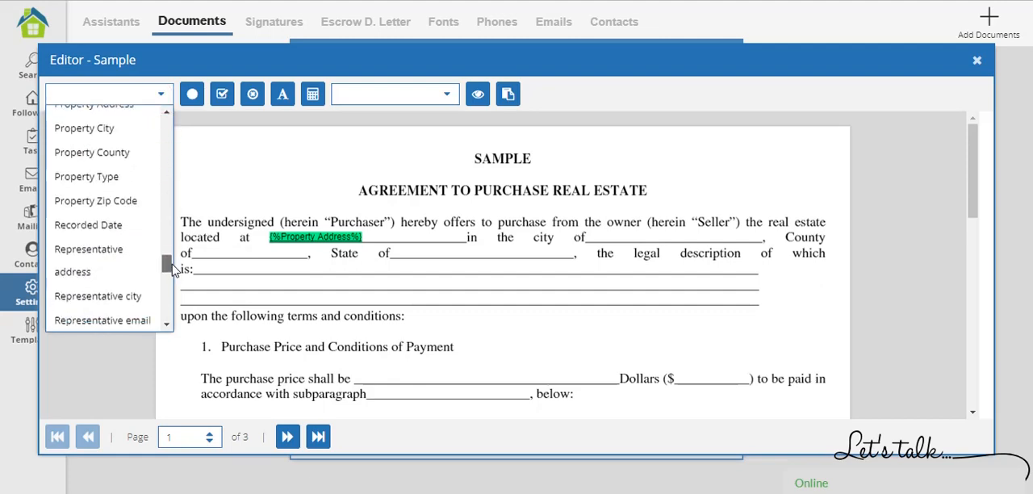
left_click(139, 129)
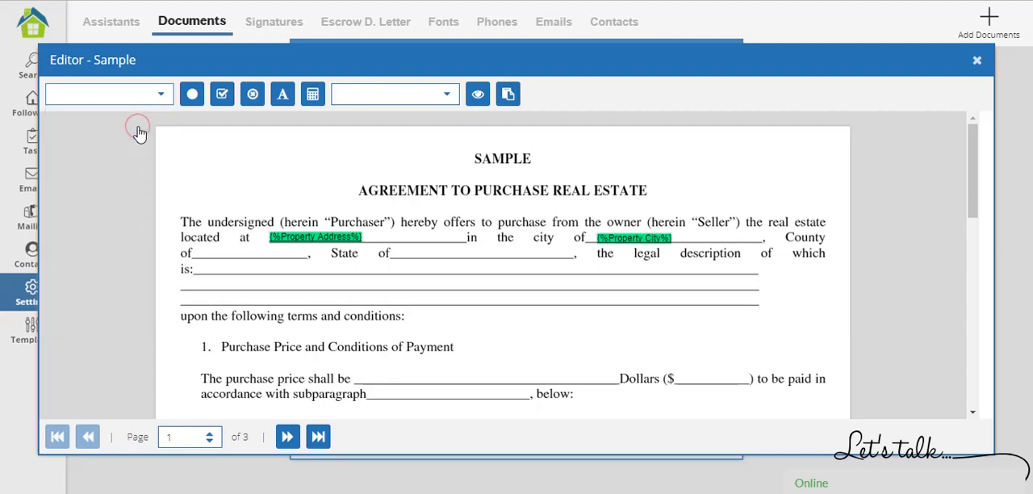
left_click(614, 234)
left_click_drag(615, 235, 614, 238)
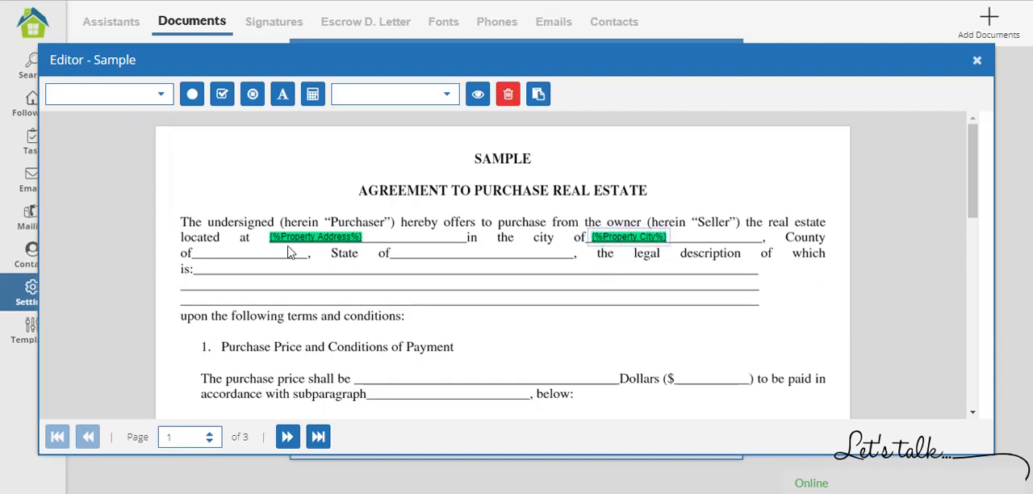
Insert the Property County variable and align it at the start of the blank after "County of".
left_click(202, 252)
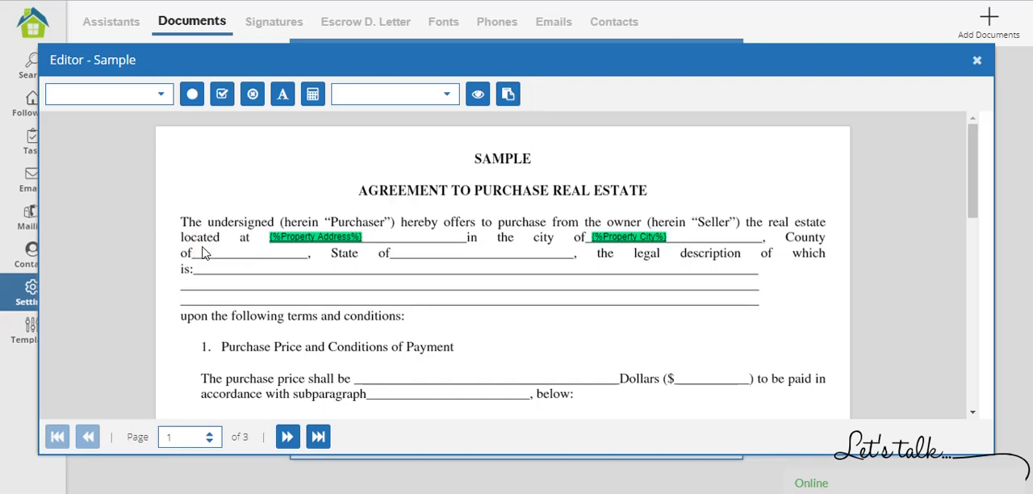
left_click(159, 95)
left_click_drag(167, 121, 161, 261)
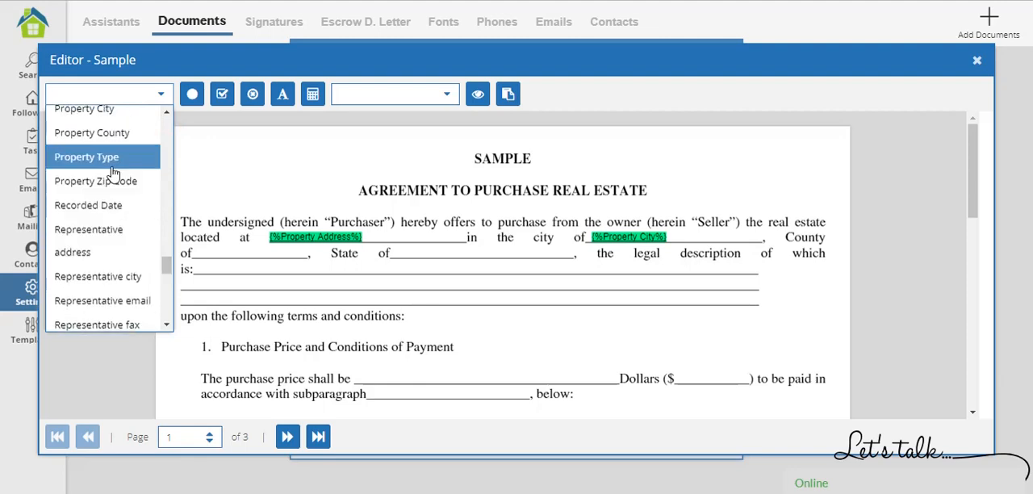
left_click(110, 133)
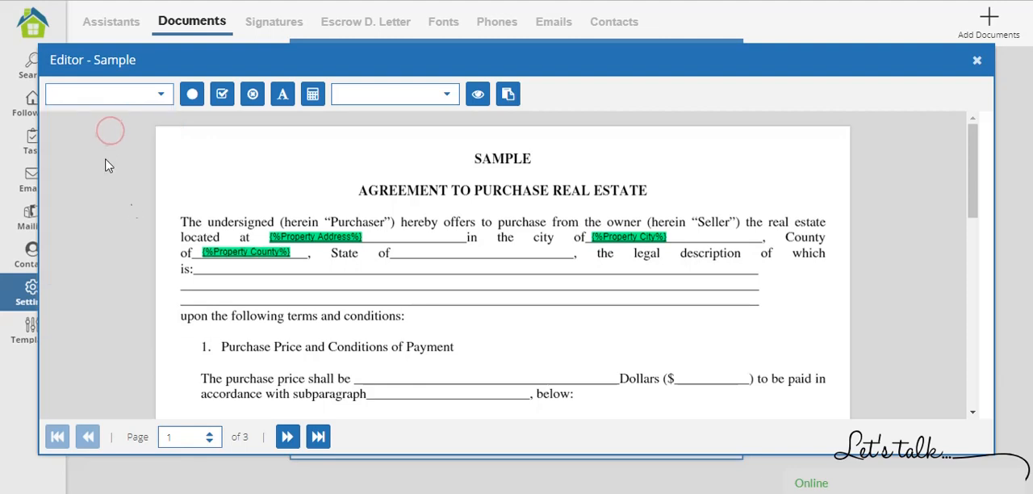
left_click_drag(229, 249, 223, 250)
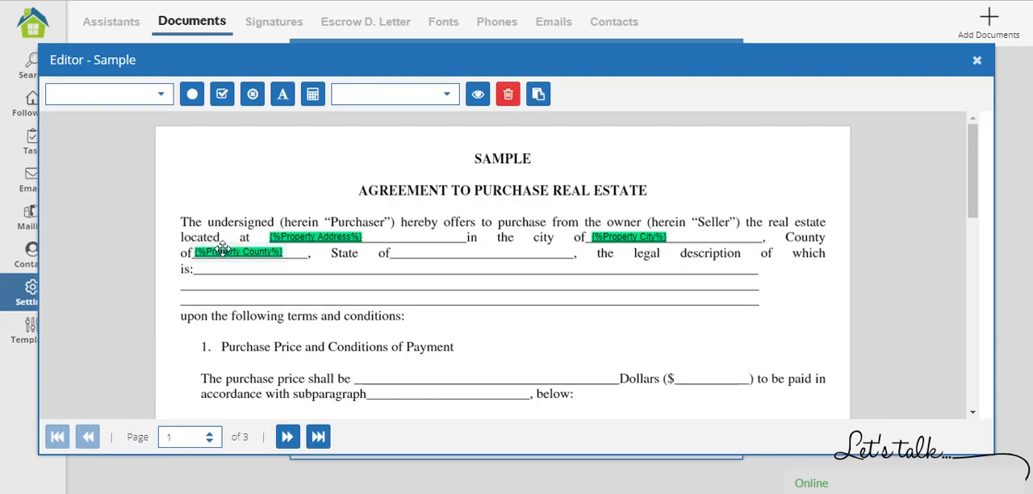
left_click(374, 317)
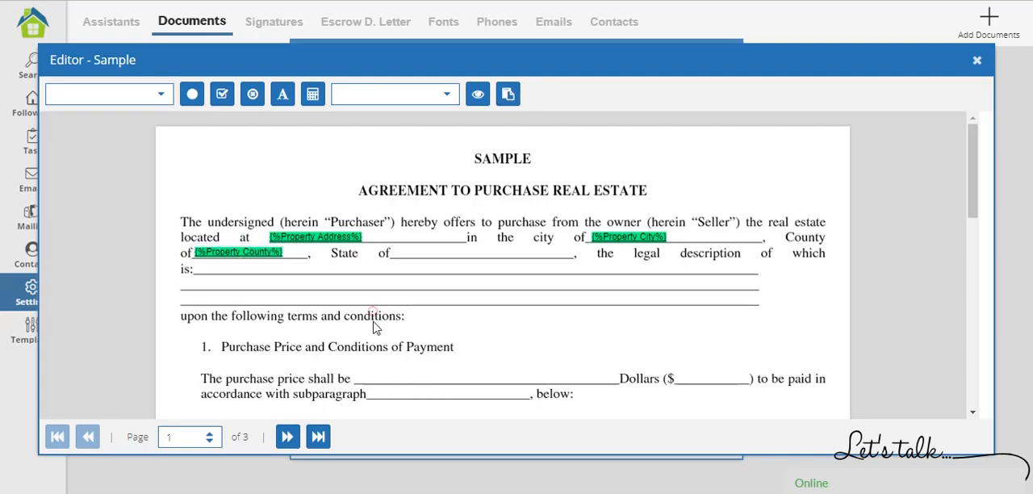
Add the text "Florida" and align it on the blank after "State of".
scroll(373, 318, "down", 1)
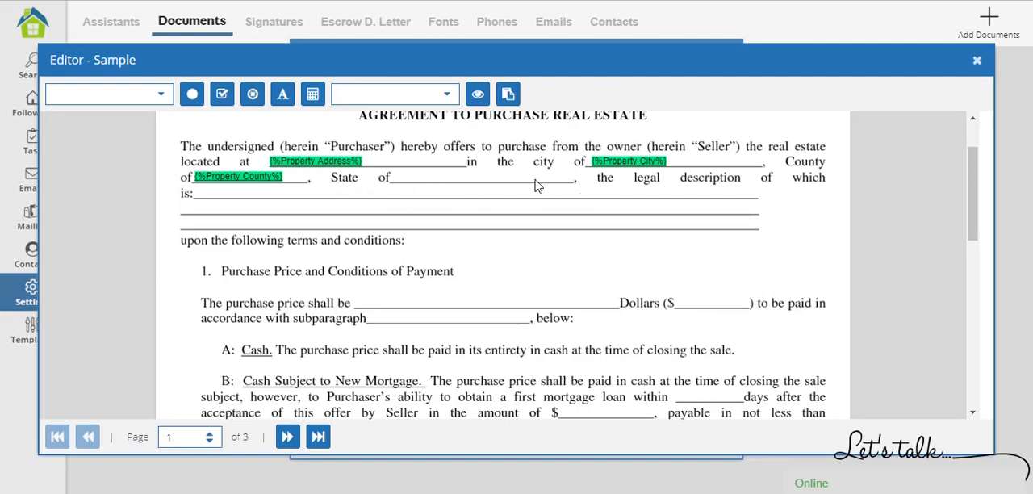
left_click(280, 95)
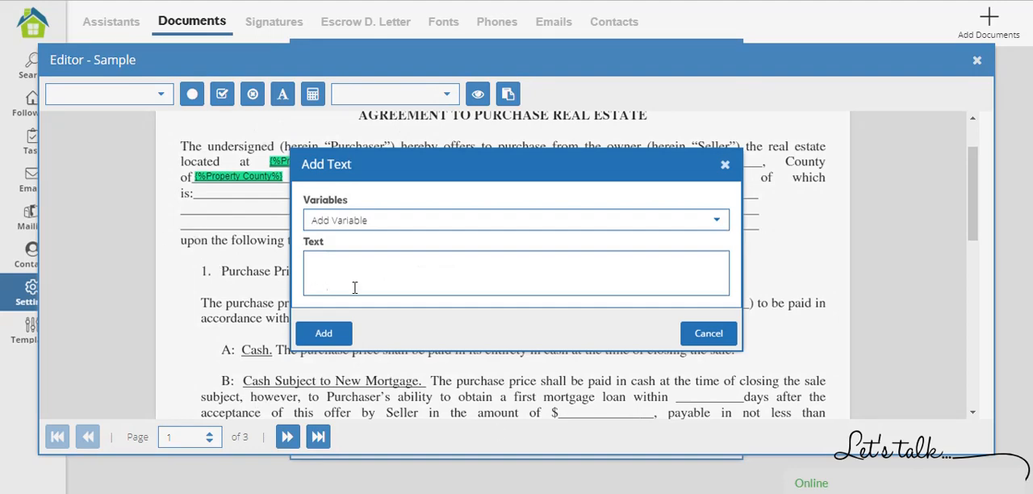
left_click(476, 284)
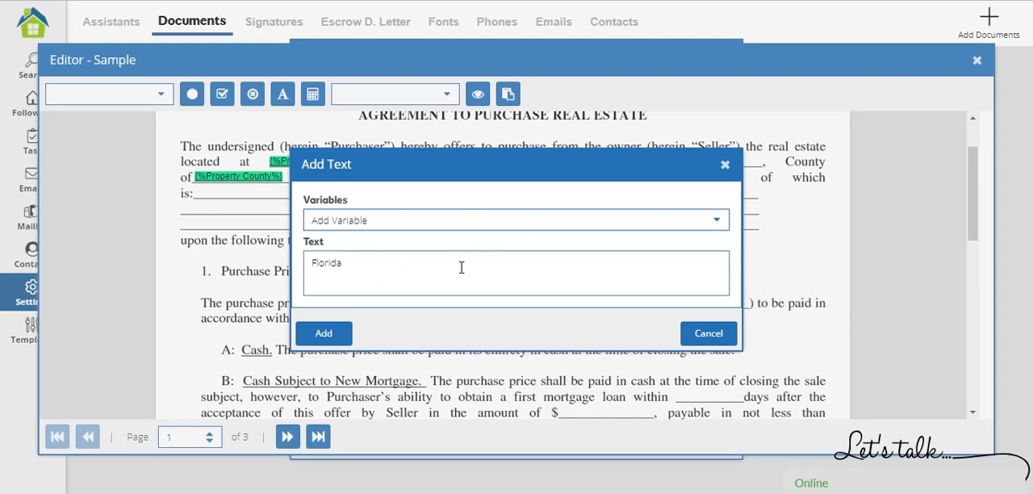
left_click(322, 334)
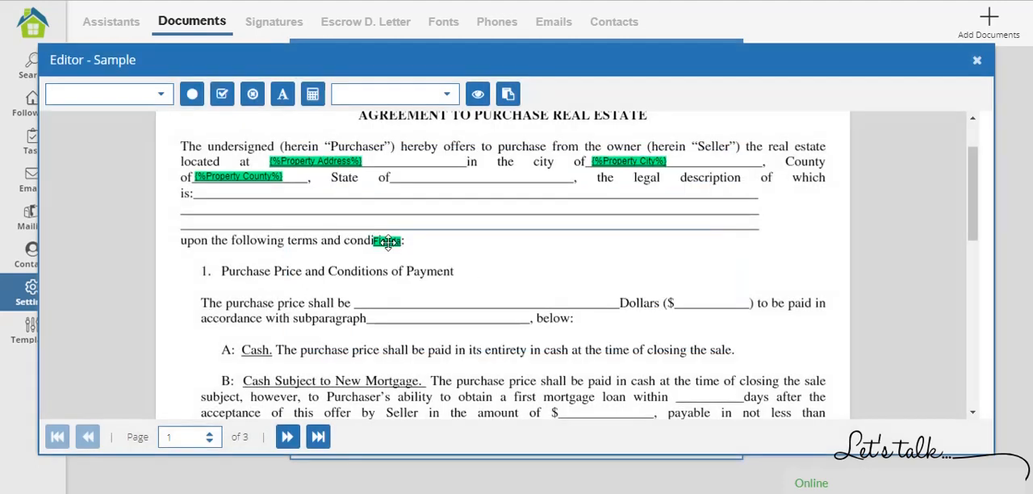
left_click_drag(416, 237, 471, 176)
left_click(587, 259)
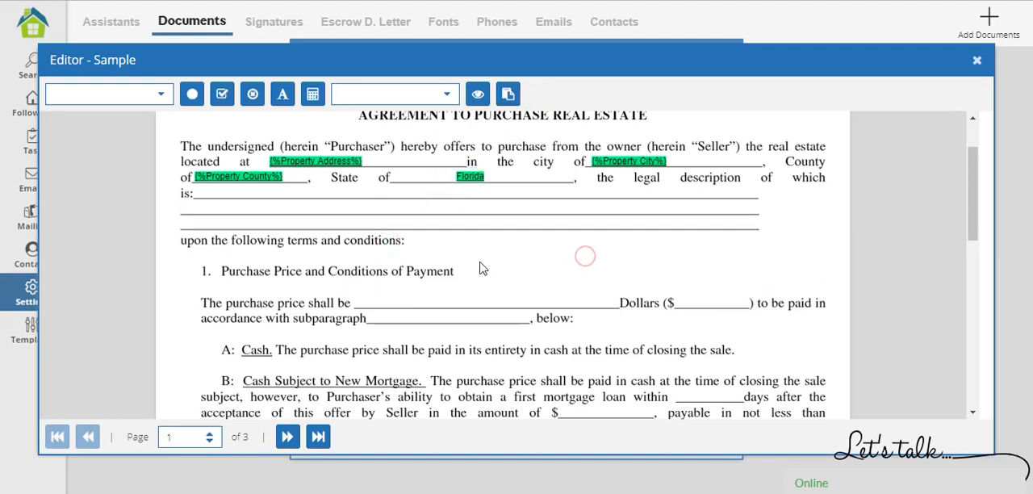
left_click(472, 176)
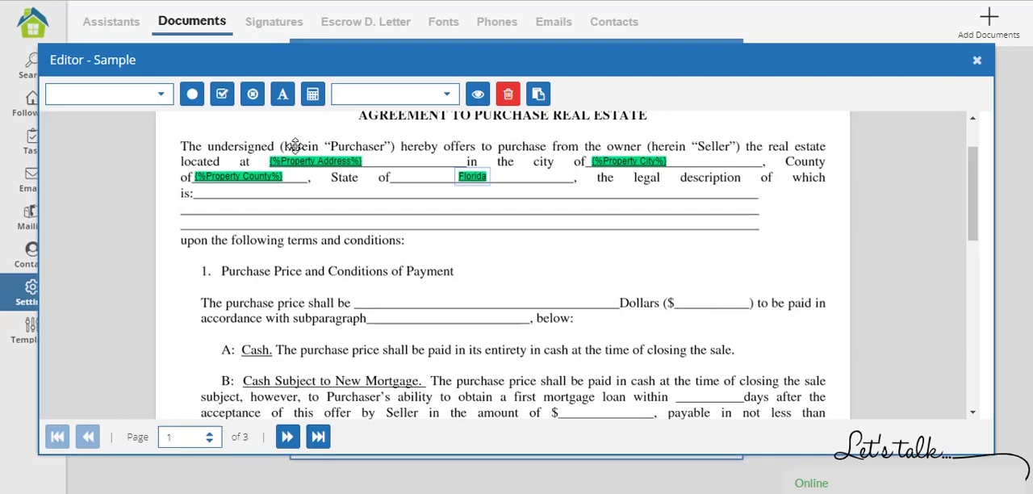
Add the text "as described in public recoreds" and align it at the start of the legal description blank after "is:".
left_click(284, 95)
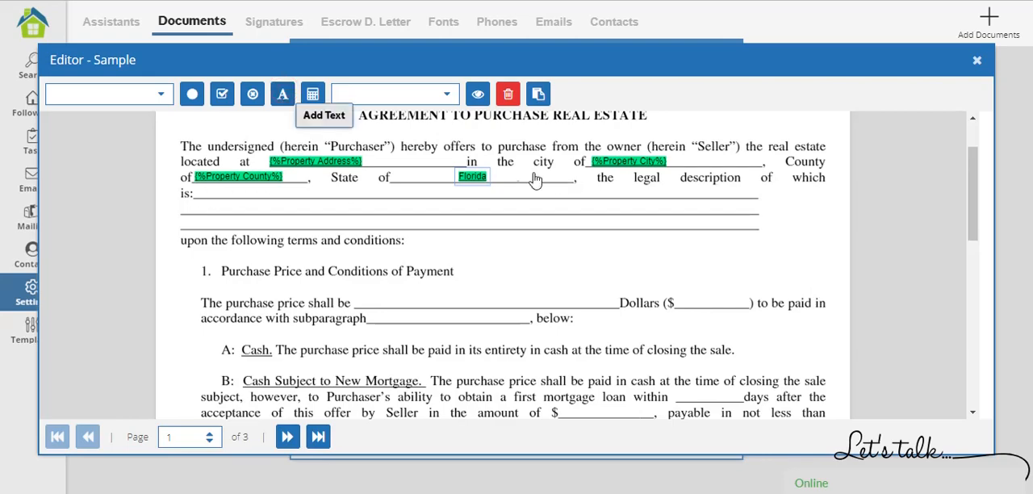
left_click(445, 174)
left_click(399, 270)
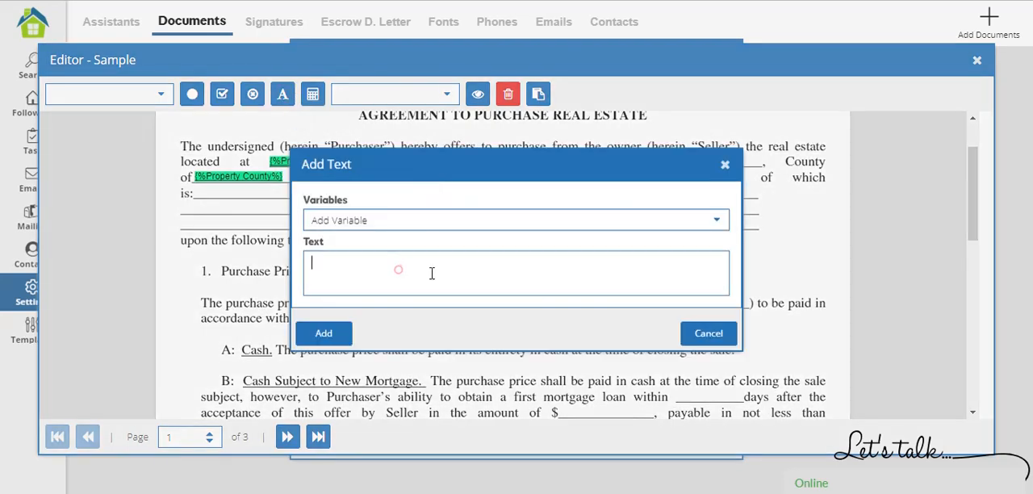
type("as described in public recoreds")
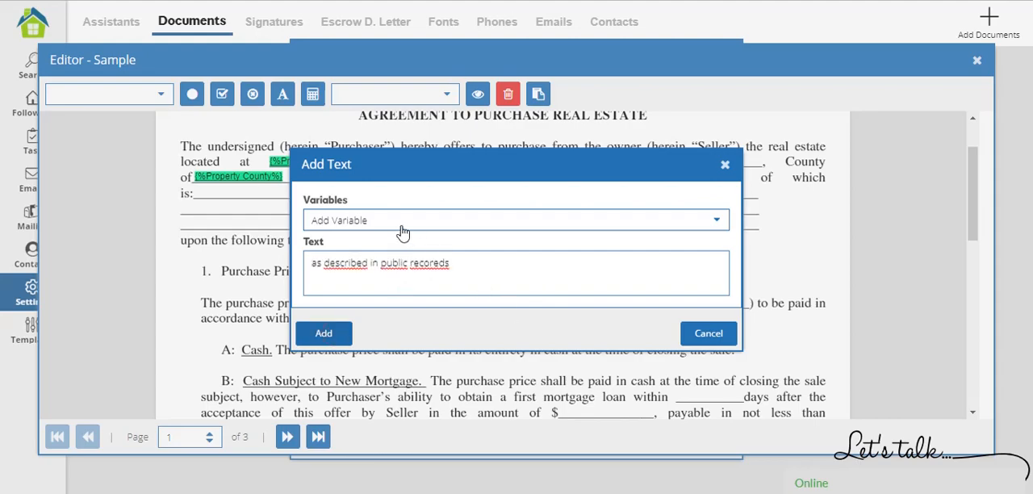
key("Return")
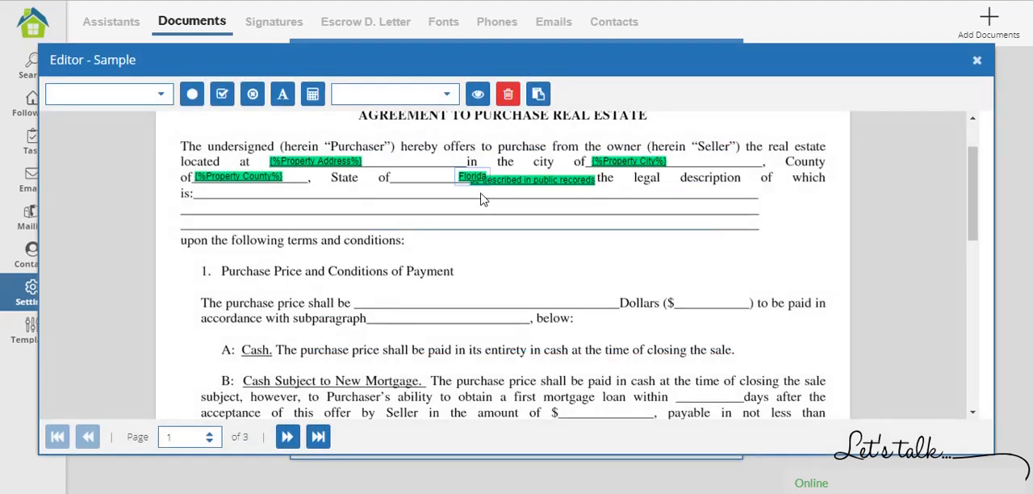
left_click_drag(516, 180, 242, 195)
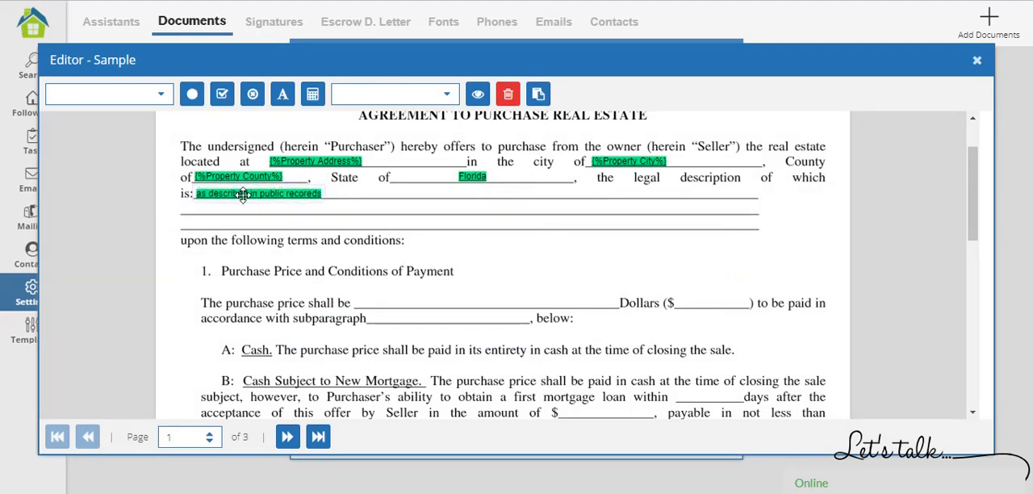
left_click(418, 241)
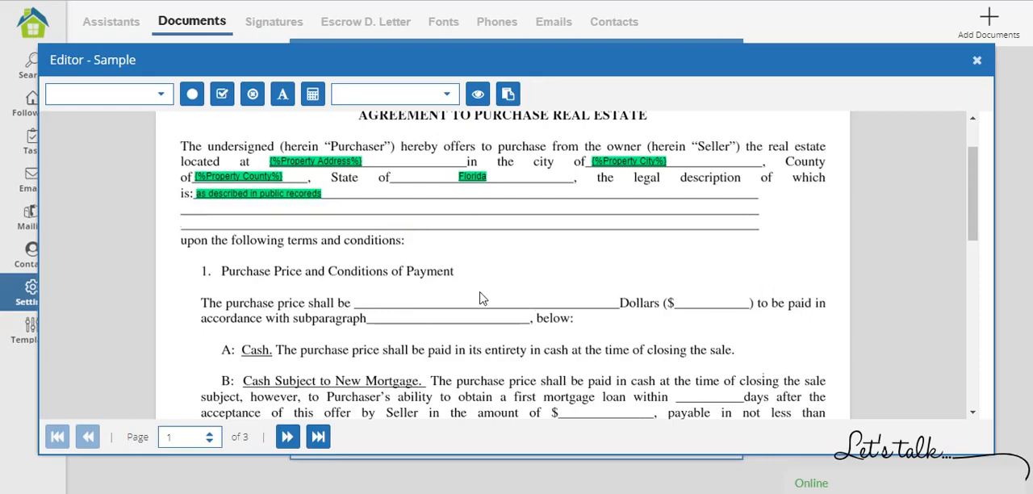
Insert the Offer Price variable and align it on the blank after "Dollars ($" in the purchase price paragraph.
scroll(479, 299, "down", 1)
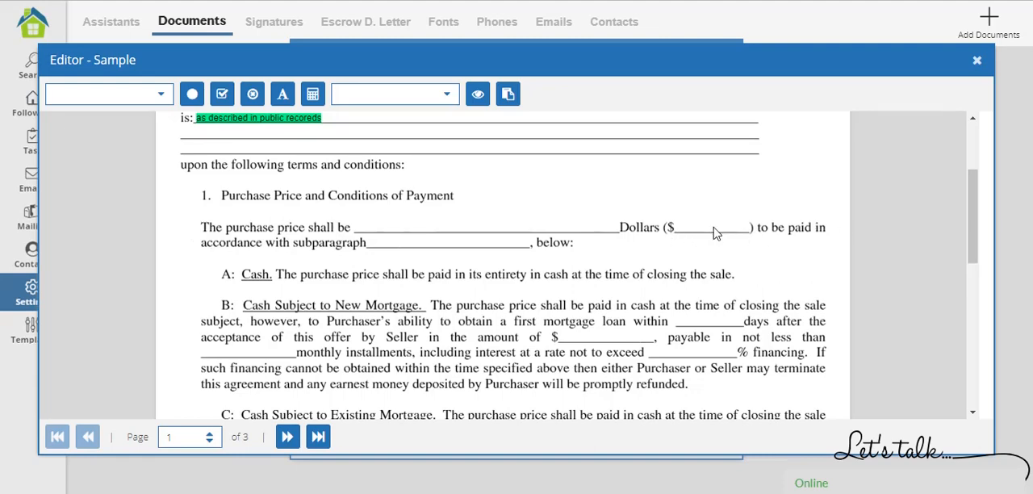
left_click(159, 97)
left_click_drag(166, 127, 167, 247)
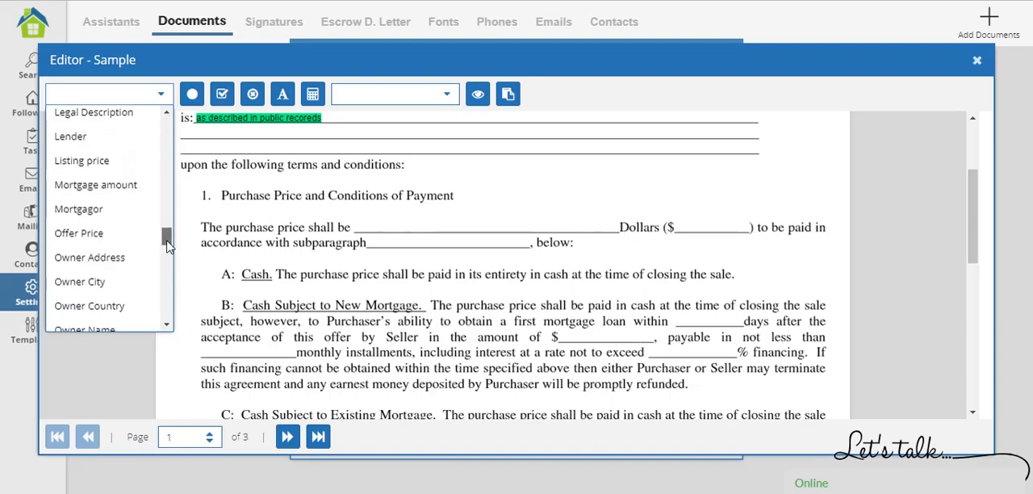
left_click(116, 233)
left_click_drag(440, 170, 701, 227)
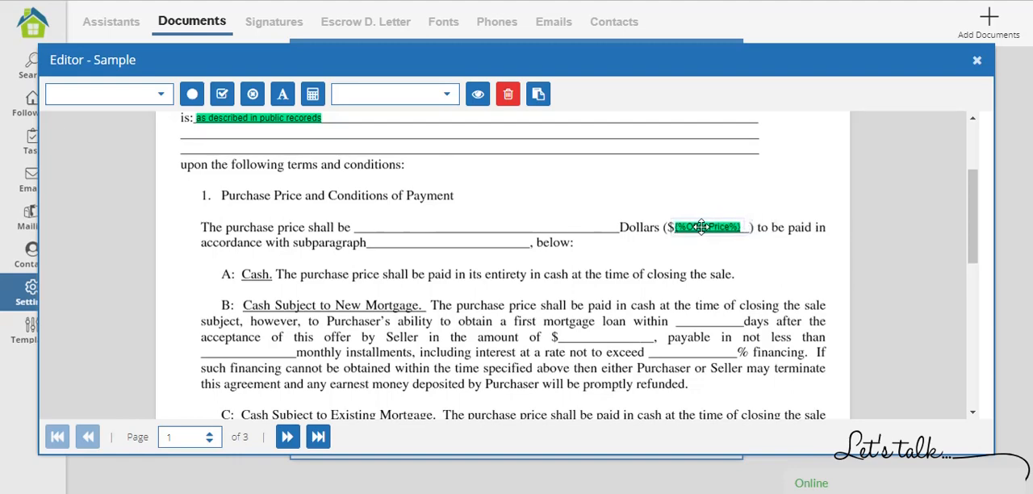
left_click(570, 282)
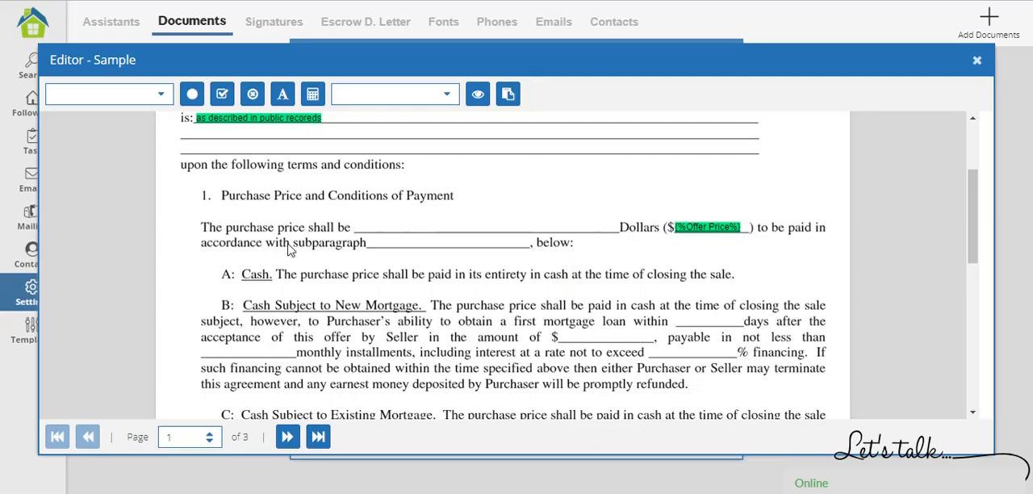
Go to page 2 of the contract and look over its sections.
scroll(396, 293, "down", 1)
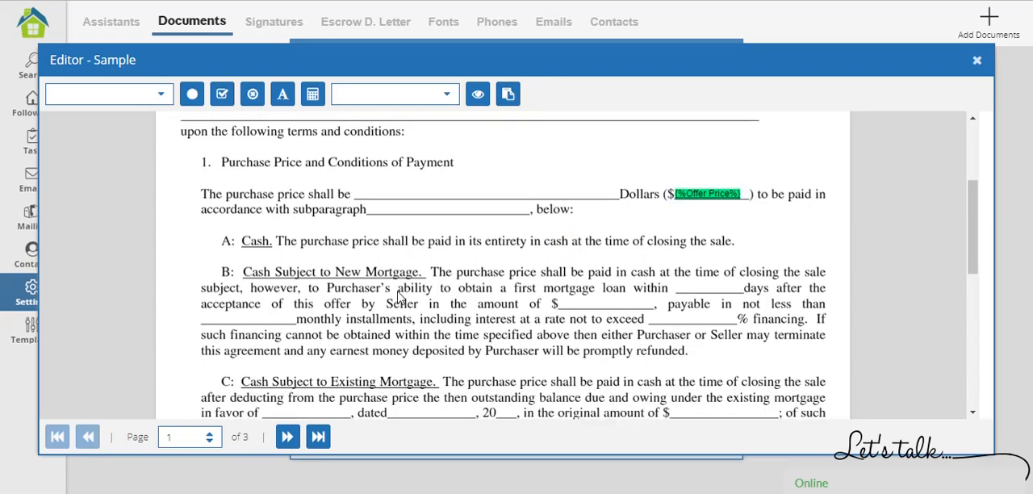
scroll(485, 322, "up", 5)
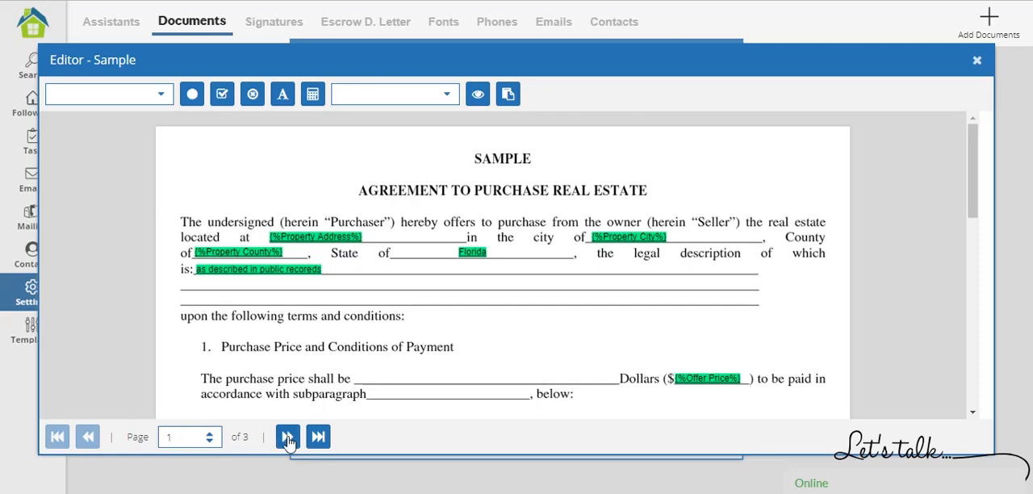
left_click_drag(192, 436, 156, 437)
type("2")
key("Return")
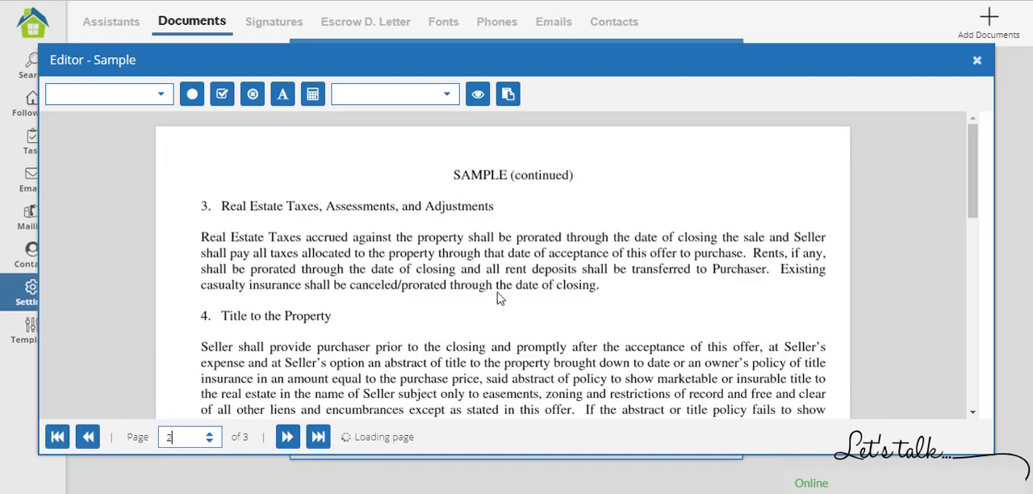
scroll(478, 300, "down", 1)
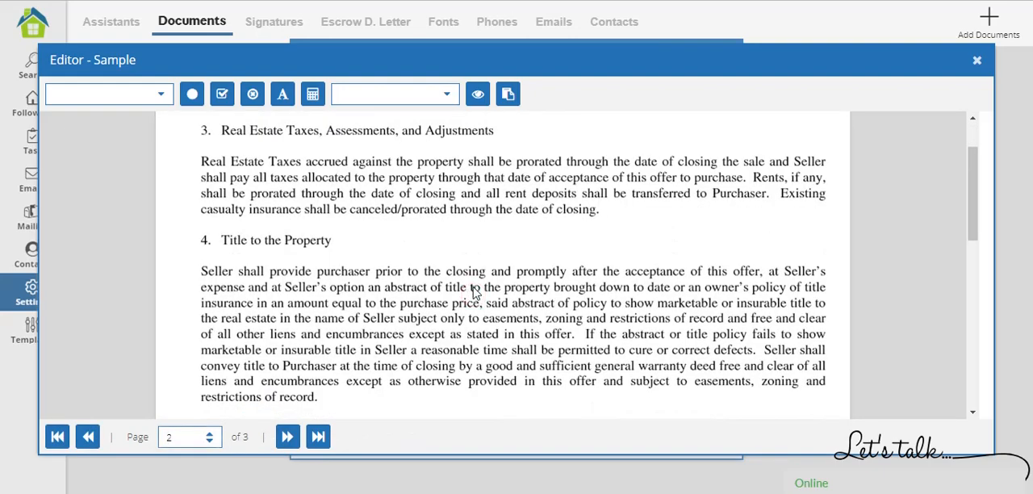
scroll(475, 290, "down", 5)
scroll(472, 284, "up", 7)
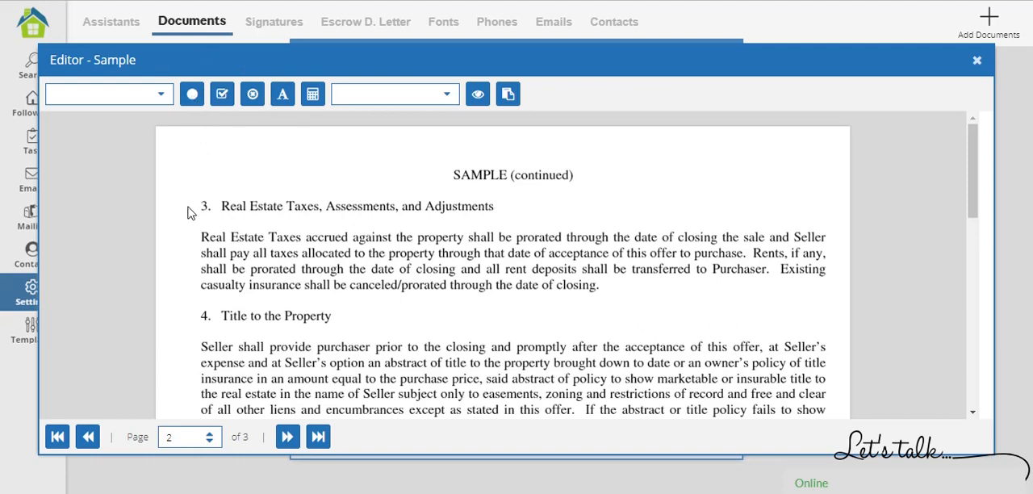
Place a filled dot before heading 3, Real Estate Taxes, and a check mark before heading 4, Title to the Property.
left_click(191, 97)
left_click_drag(192, 210, 194, 204)
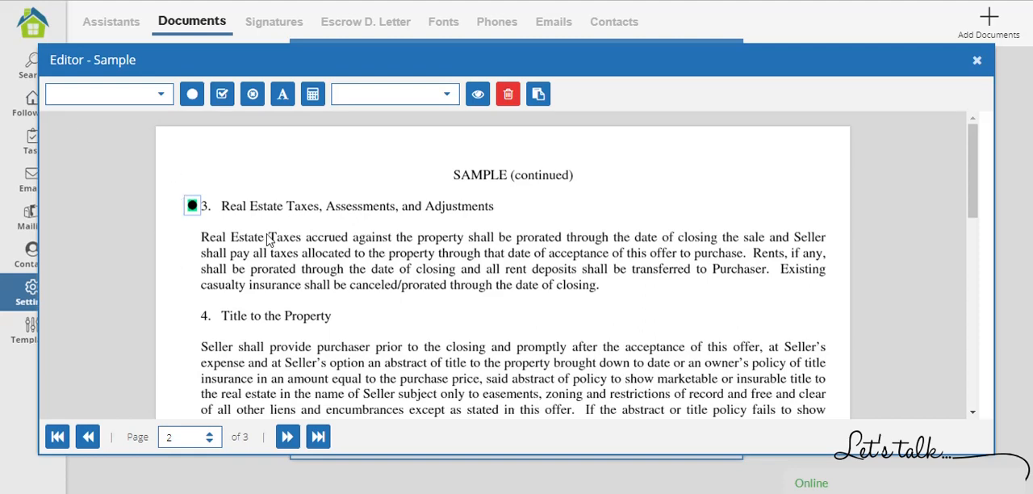
left_click(200, 320)
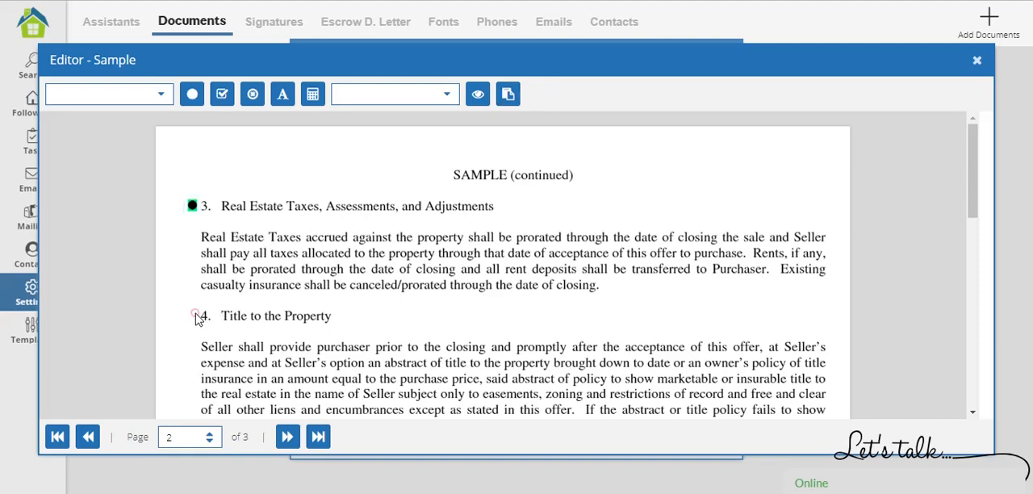
left_click(221, 95)
left_click(194, 316)
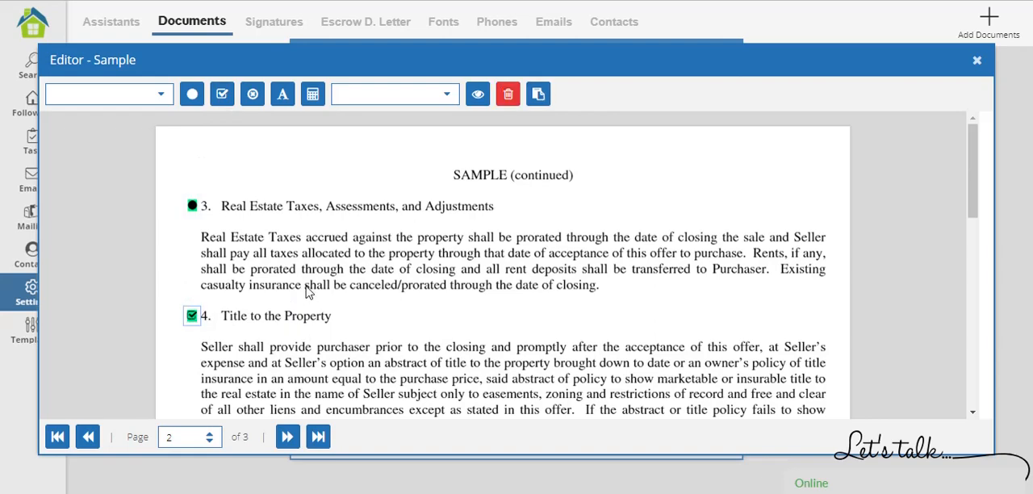
Place a radio button mark directly before heading 5, Possession of the Property.
scroll(266, 291, "down", 3)
left_click(192, 279)
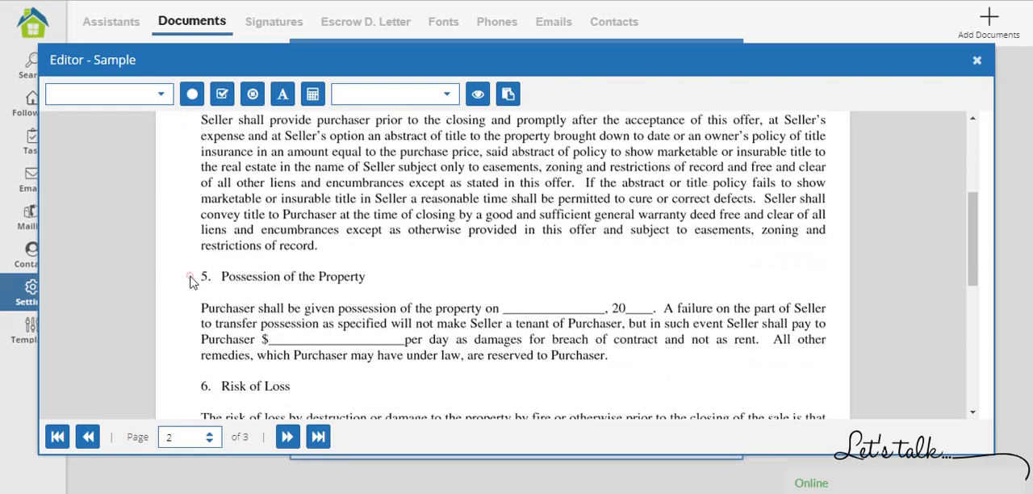
left_click(252, 95)
left_click(195, 278)
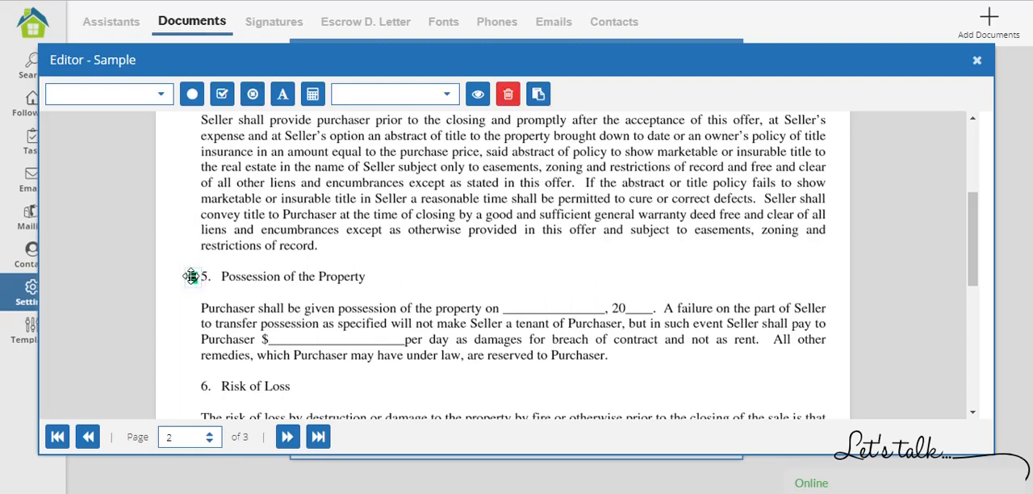
left_click(395, 263)
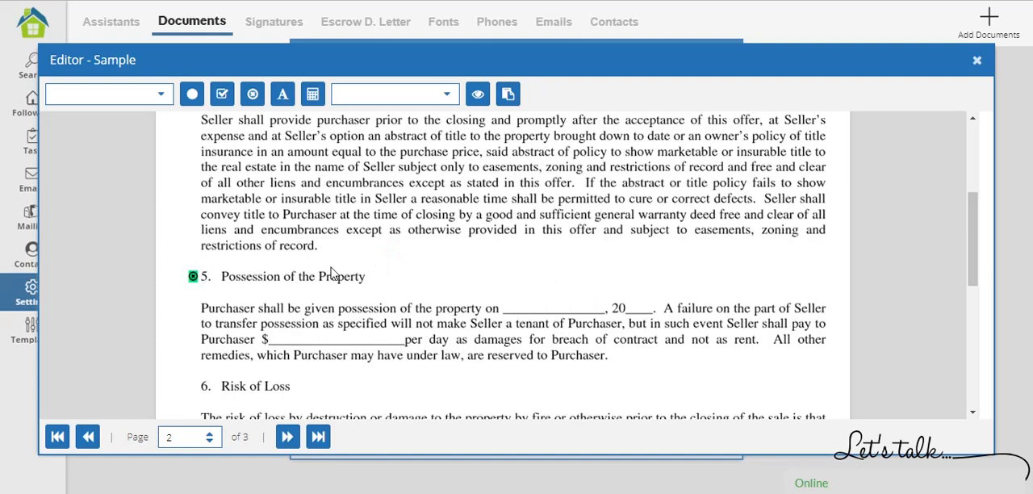
Delete the marks placed before headings 3, 4 and 5 on page 2.
scroll(319, 275, "up", 3)
scroll(300, 266, "down", 3)
left_click(192, 276)
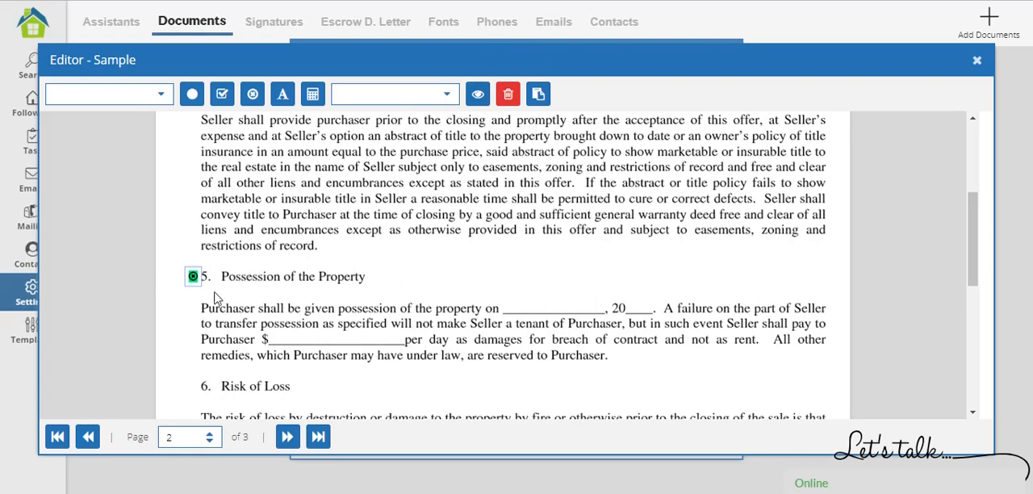
left_click(507, 93)
scroll(266, 258, "up", 2)
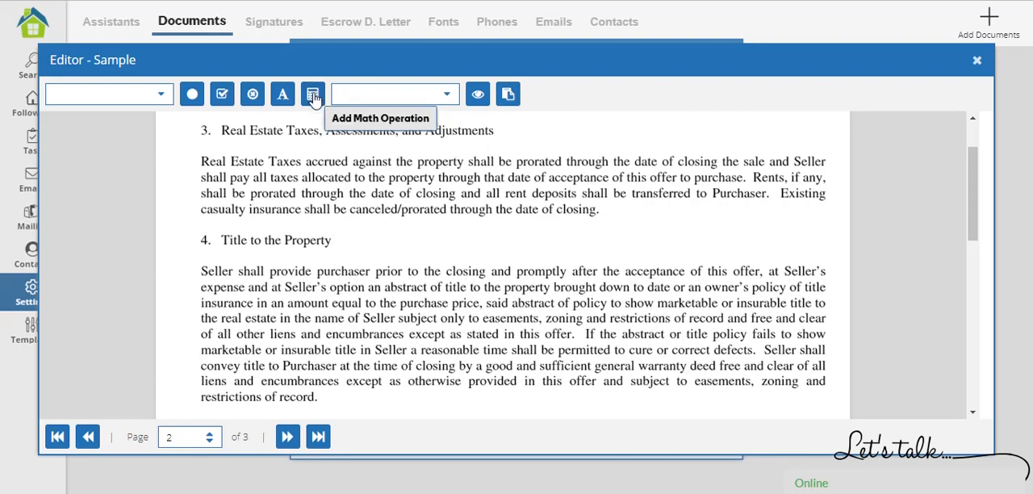
Start a new math operation on page 2 with Offer Price as its variable.
left_click(315, 97)
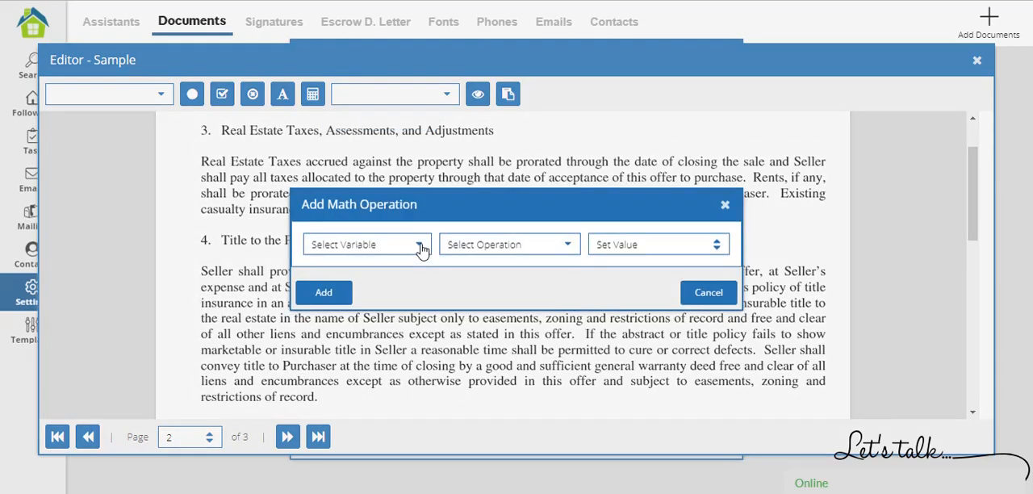
left_click(419, 246)
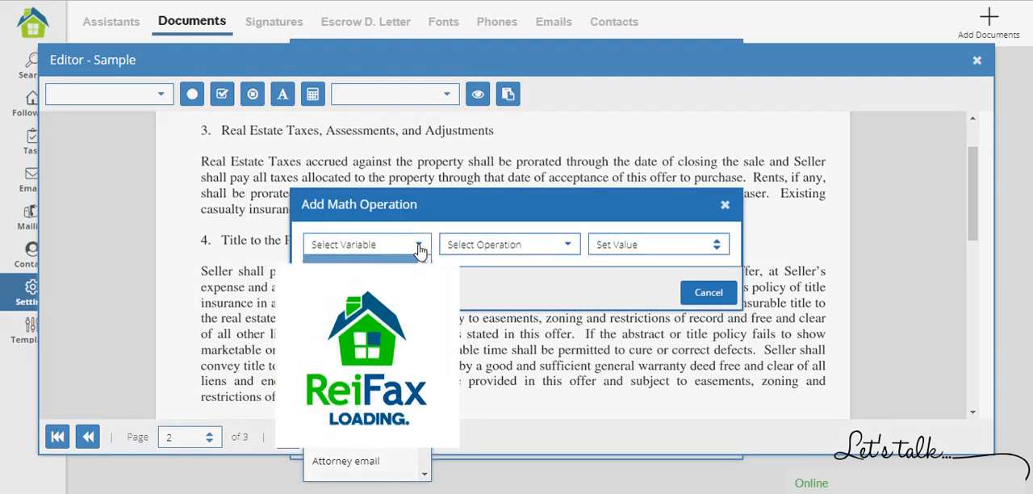
scroll(373, 395, "down", 5)
scroll(373, 395, "down", 10)
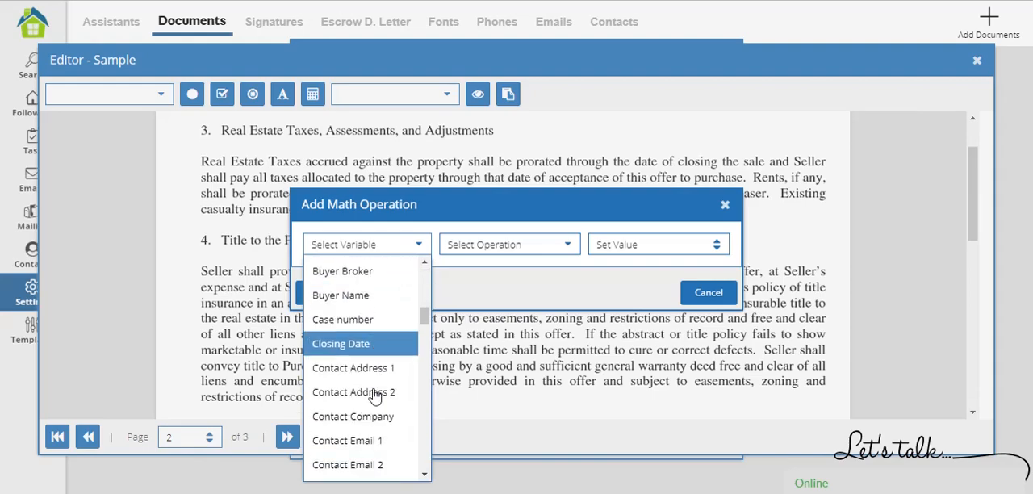
scroll(374, 394, "down", 10)
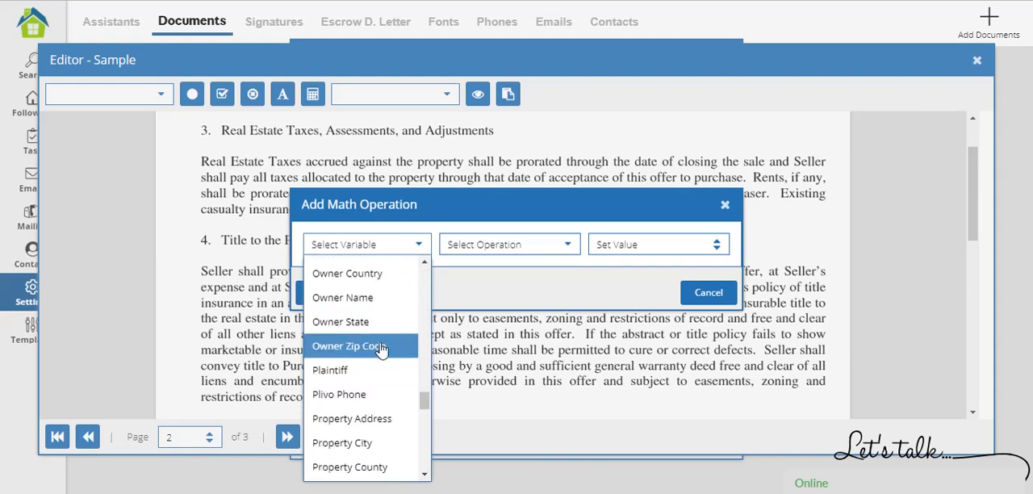
scroll(375, 372, "up", 3)
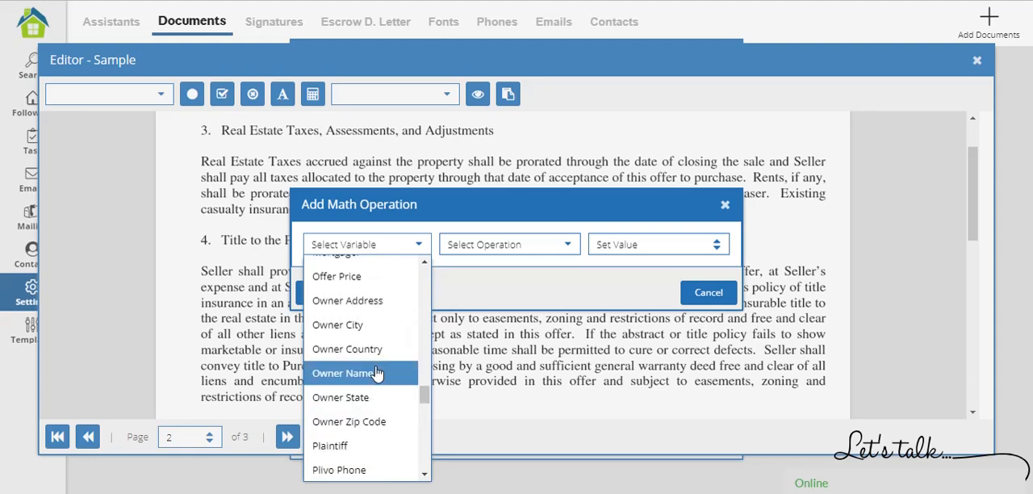
left_click(374, 275)
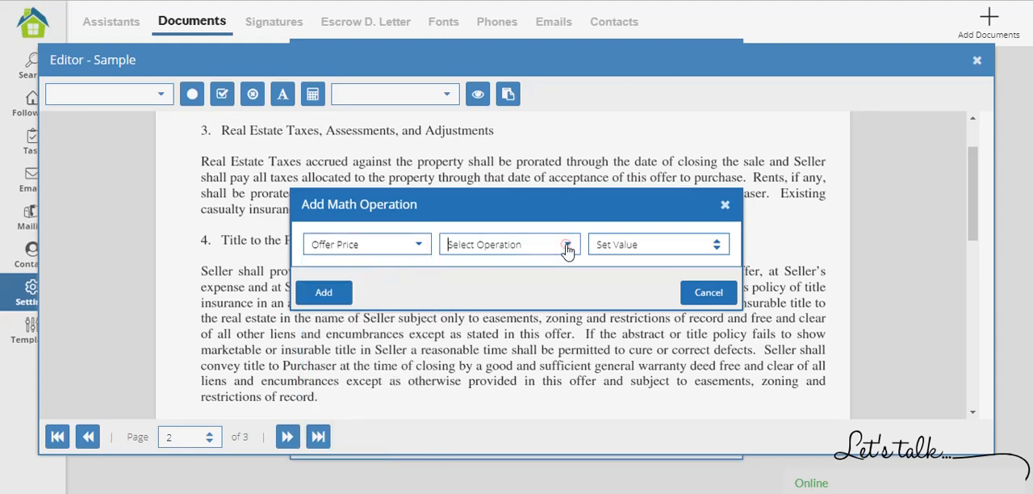
Set the math operation to DIVISION with the value 50 and add it to the page.
left_click(567, 245)
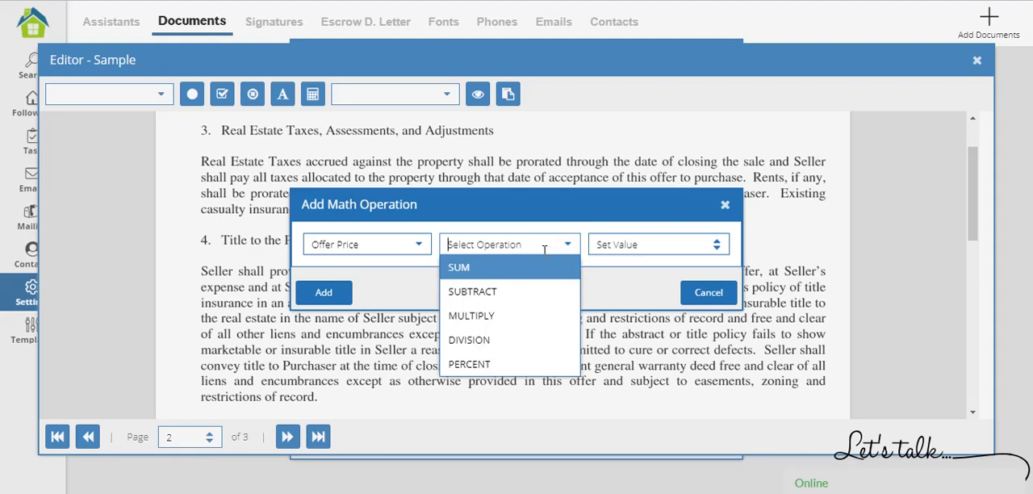
left_click(526, 337)
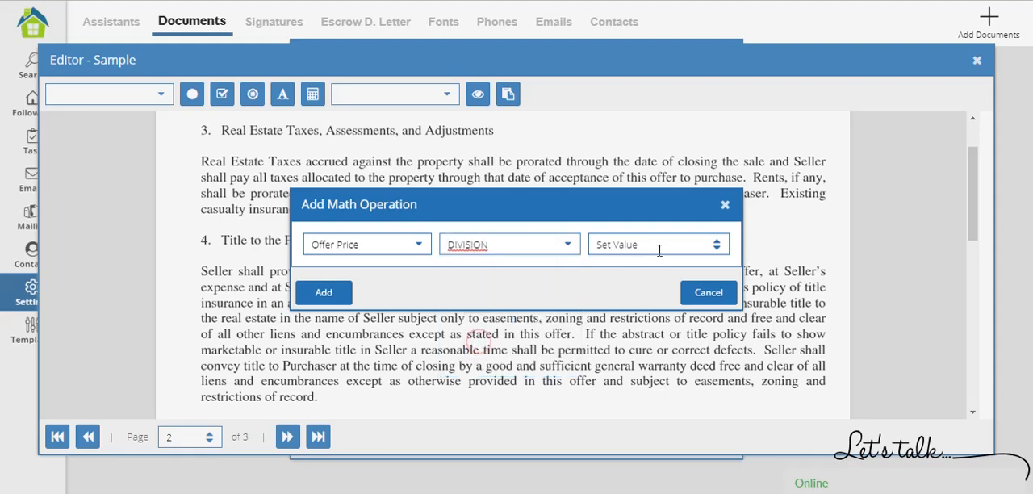
left_click(659, 247)
type("50")
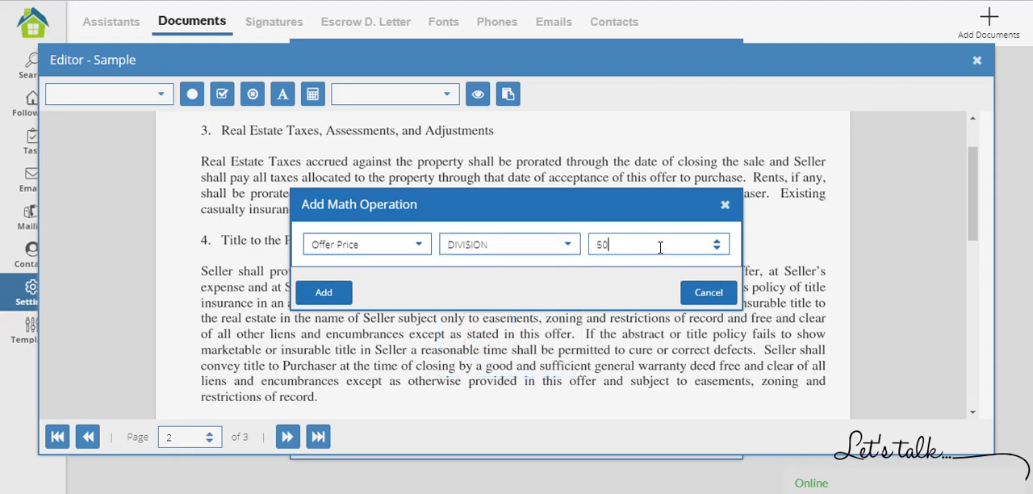
left_click(578, 283)
left_click(326, 294)
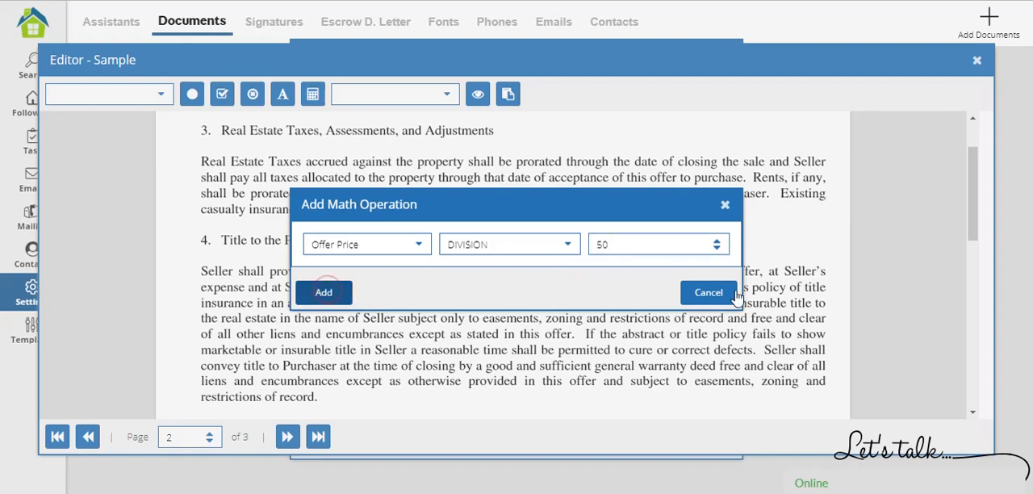
left_click(709, 292)
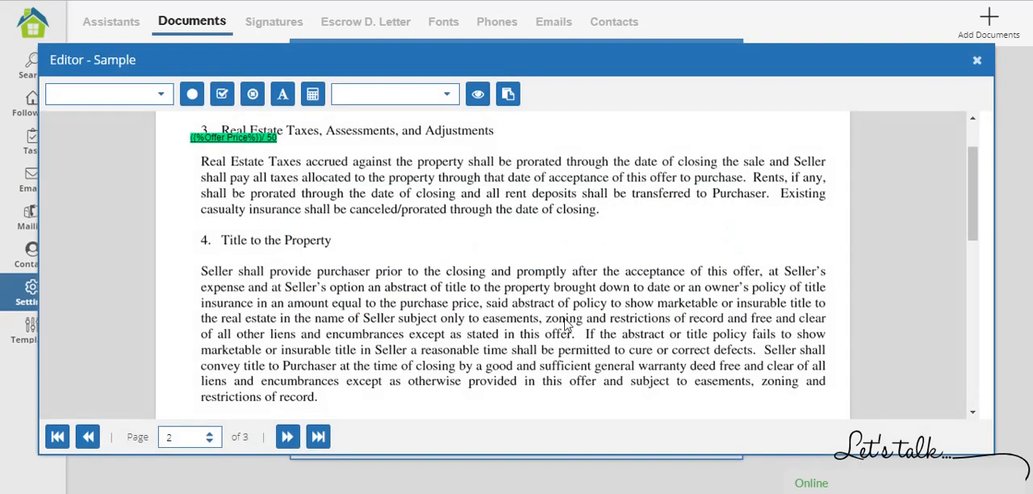
Move the Offer Price calculation directly after heading 3, Real Estate Taxes, Assessments, and Adjustments.
left_click(233, 139)
left_click_drag(287, 146, 540, 129)
left_click(508, 191)
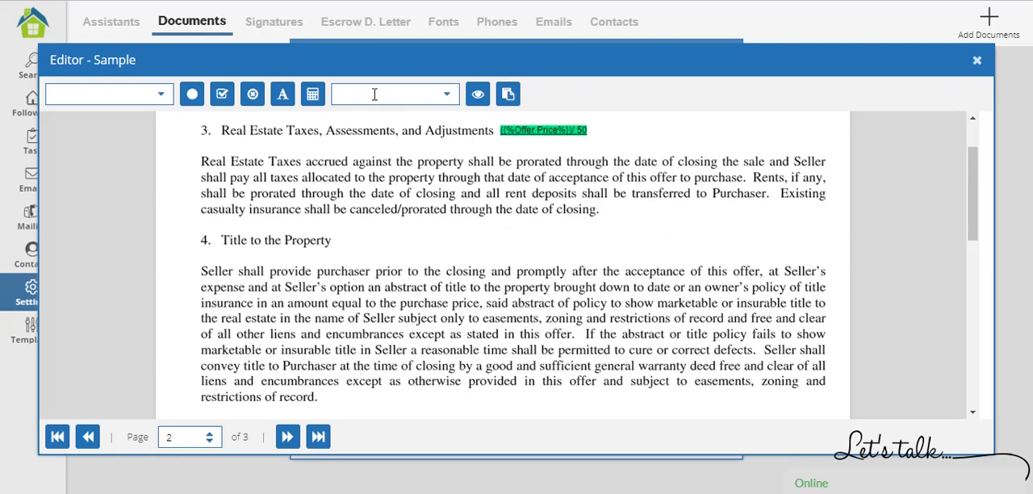
Look at the saved signatures and go to the purchaser signature lines on page 3.
left_click(448, 95)
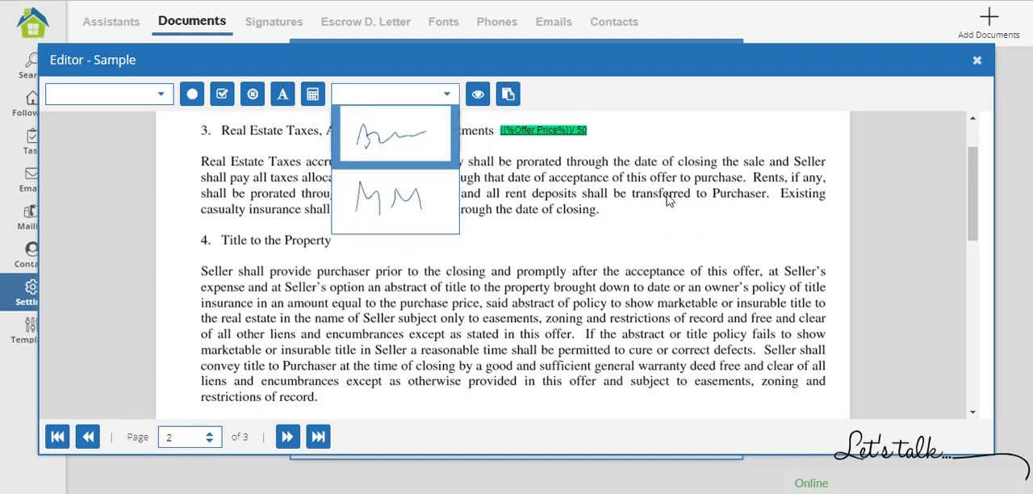
left_click(635, 233)
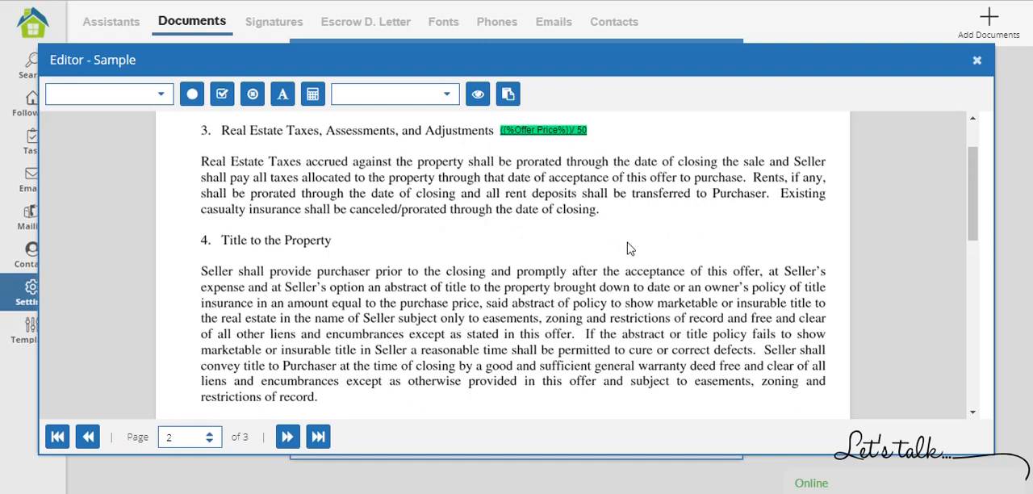
left_click(286, 437)
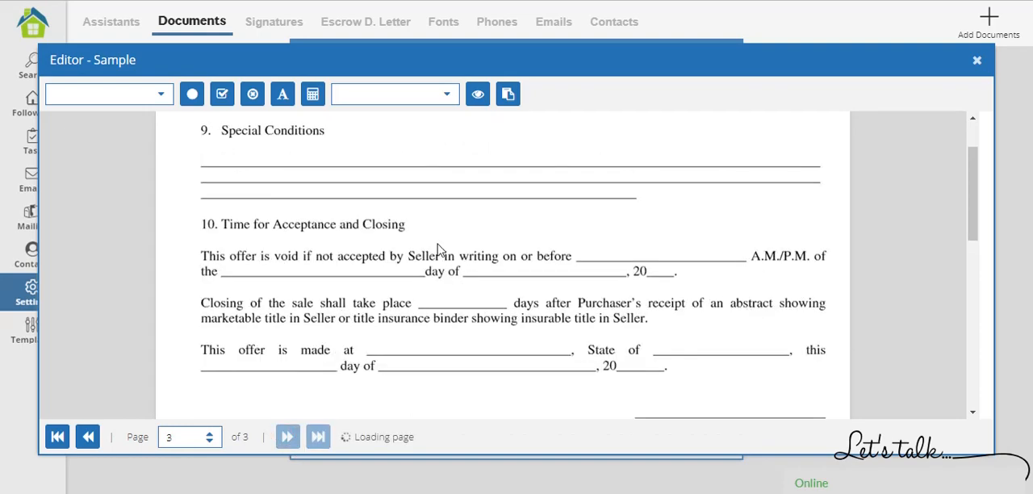
scroll(433, 263, "down", 3)
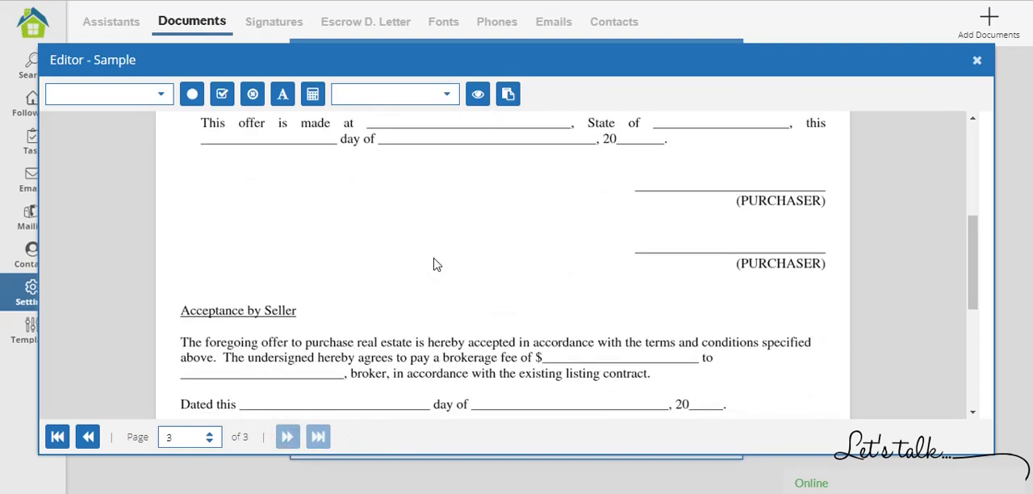
scroll(433, 263, "up", 1)
scroll(436, 263, "up", 1)
scroll(618, 313, "down", 1)
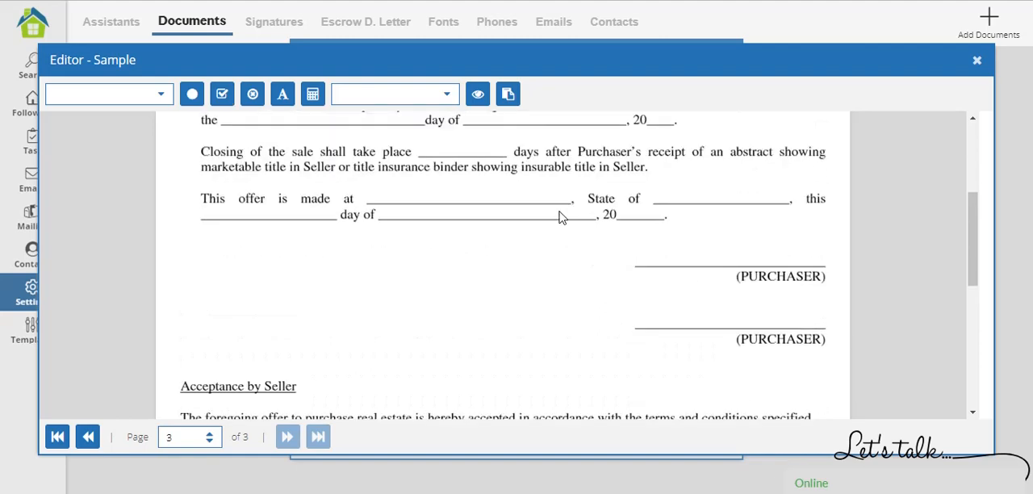
Insert the first saved signature, shrink it, and place it at the right end of the first PURCHASER line.
left_click(643, 252)
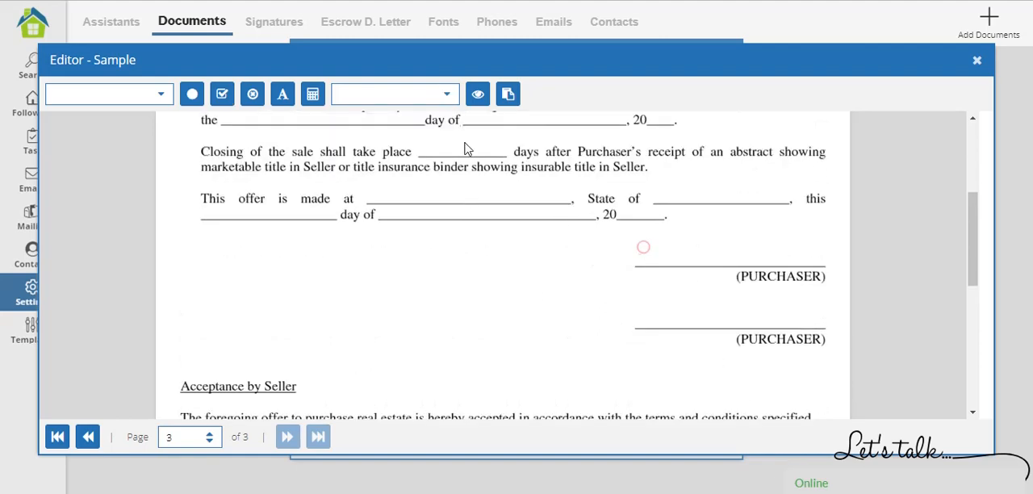
left_click(442, 94)
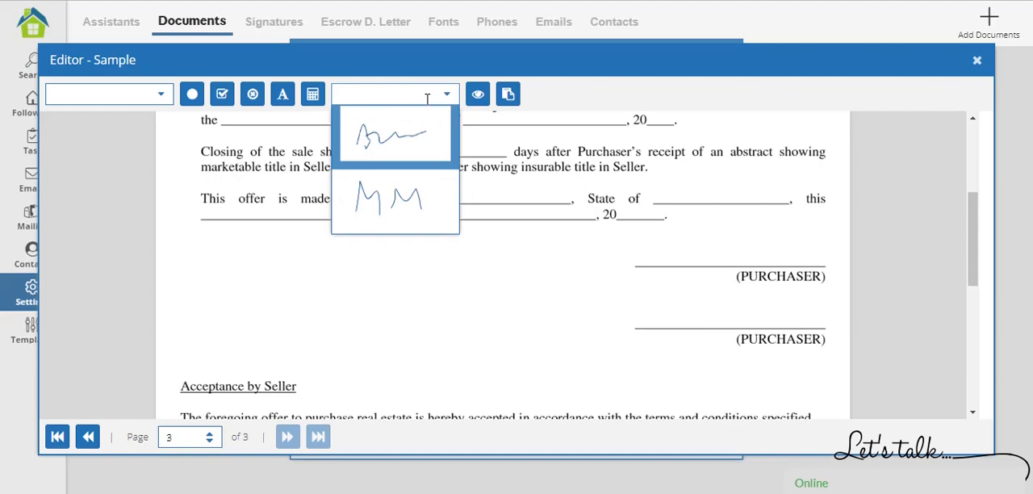
left_click(380, 134)
left_click_drag(701, 283, 690, 216)
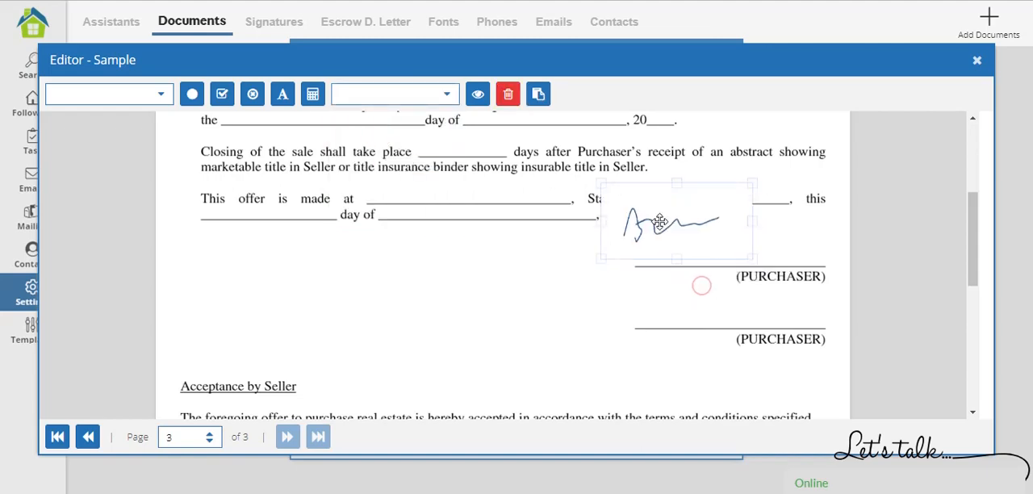
left_click_drag(601, 184, 647, 207)
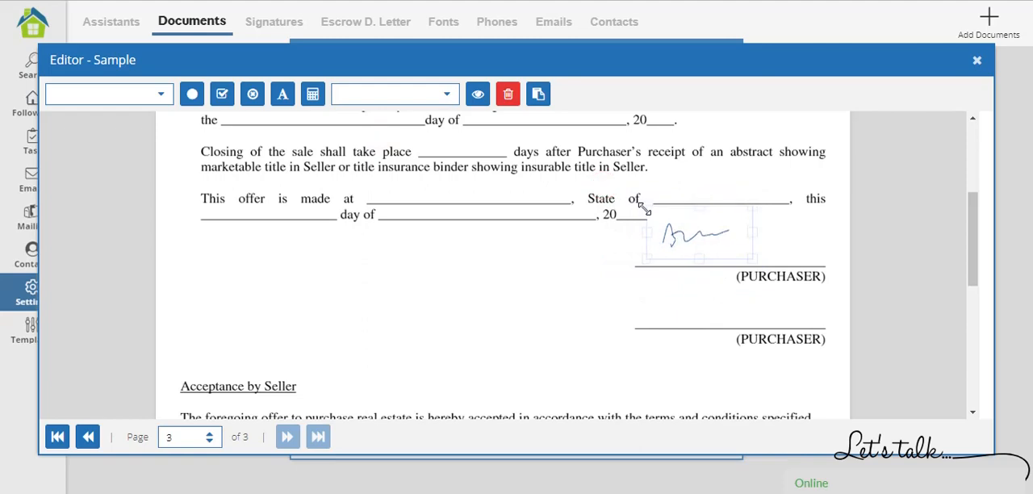
mouse_move(692, 228)
left_mouse_down()
mouse_move(794, 238)
mouse_move(784, 242)
left_mouse_up()
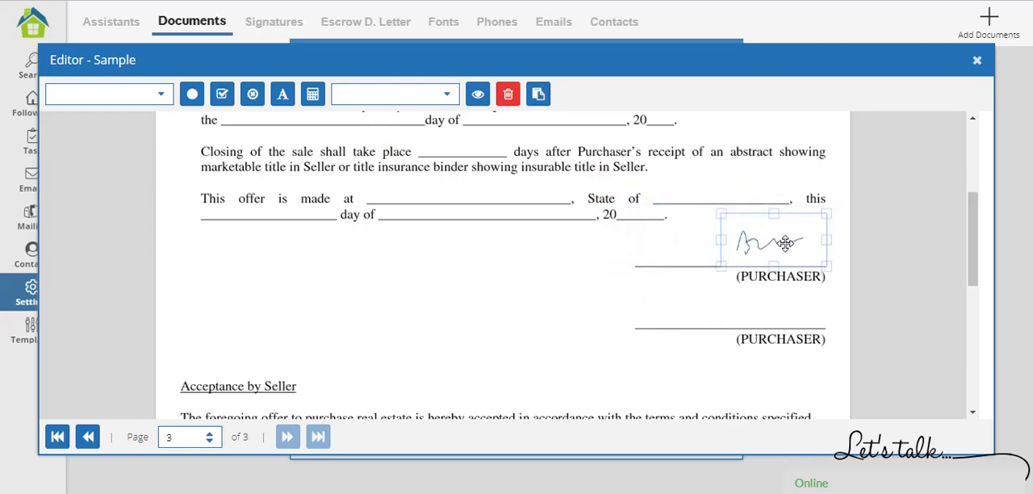
Insert the saved initials on the first PURCHASER line, just left of the signature, and enlarge them slightly.
left_click(448, 99)
left_click(388, 202)
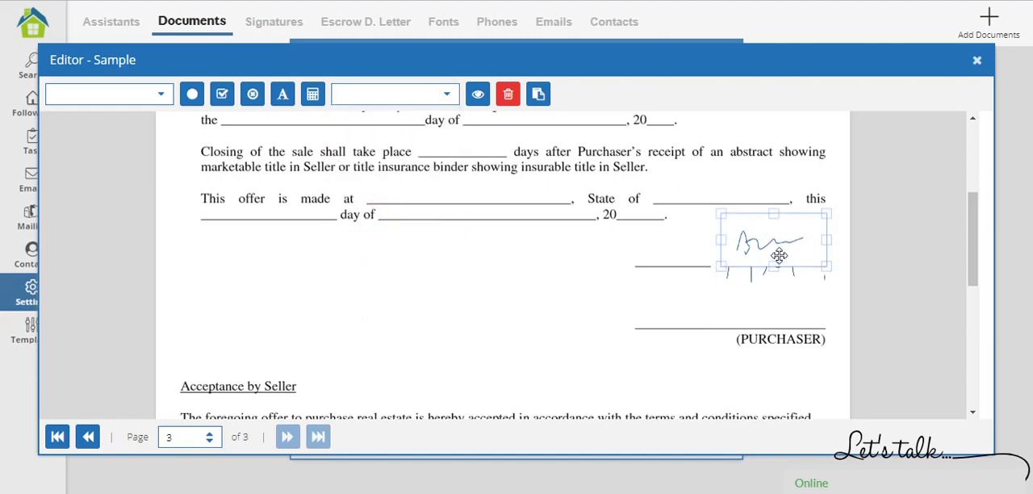
mouse_move(761, 277)
left_mouse_down()
mouse_move(664, 295)
mouse_move(616, 231)
mouse_move(624, 223)
mouse_move(674, 258)
left_mouse_up()
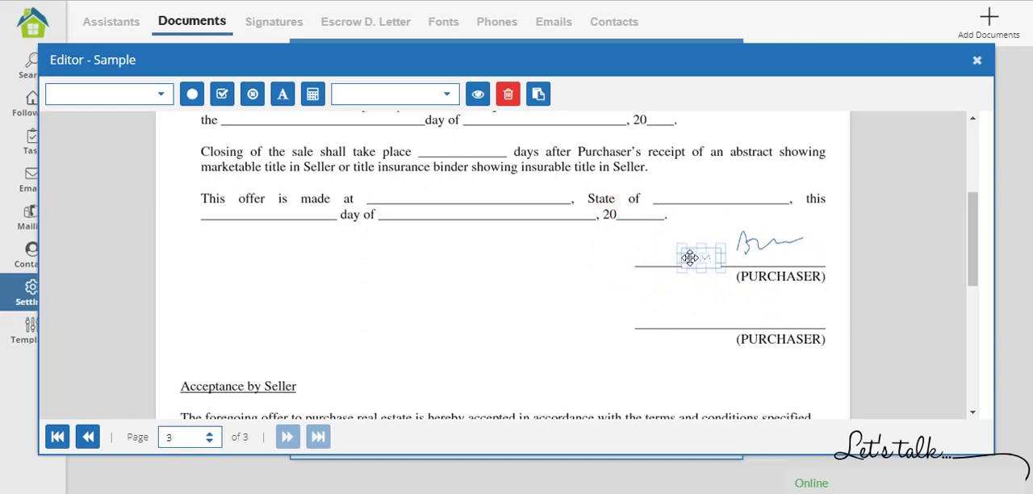
left_click(555, 274)
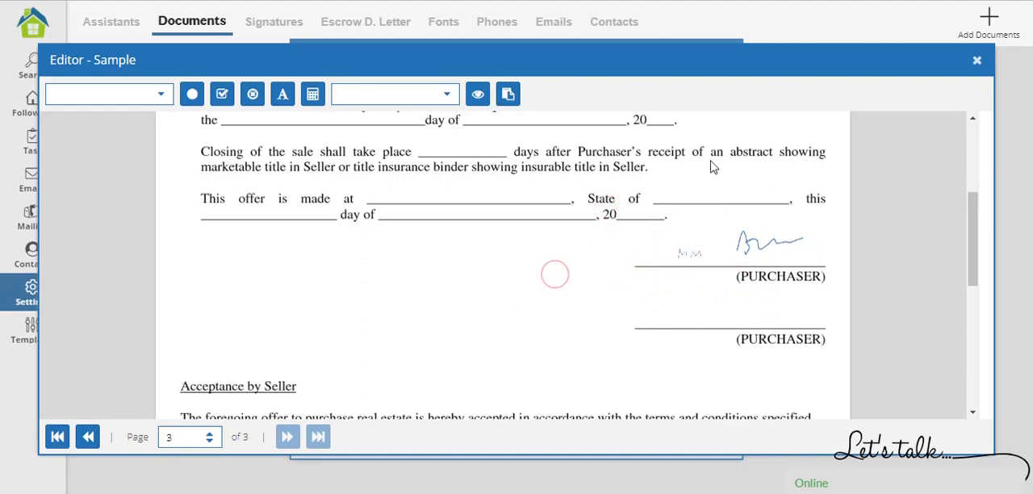
left_click(689, 254)
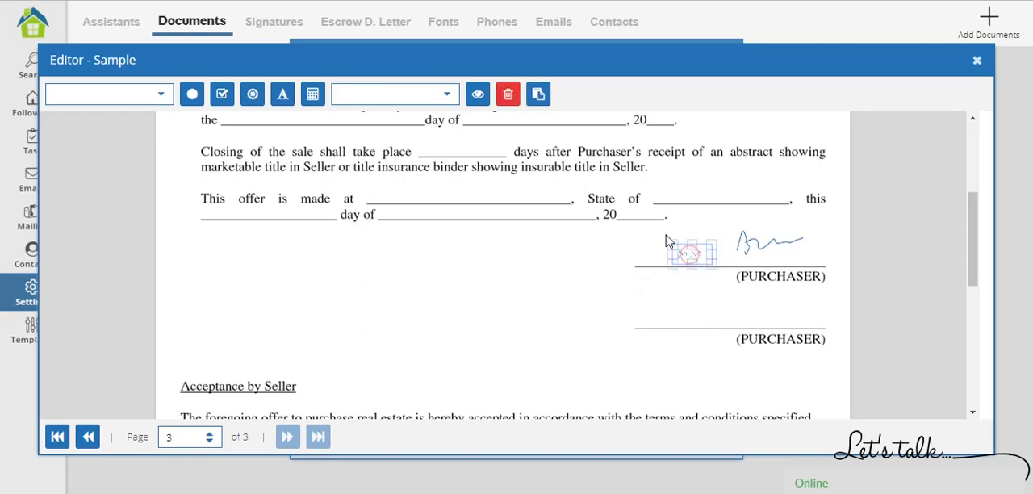
left_click_drag(671, 243, 653, 230)
left_click(539, 305)
Save the edited contract document and dismiss the confirmation.
scroll(494, 351, "up", 3)
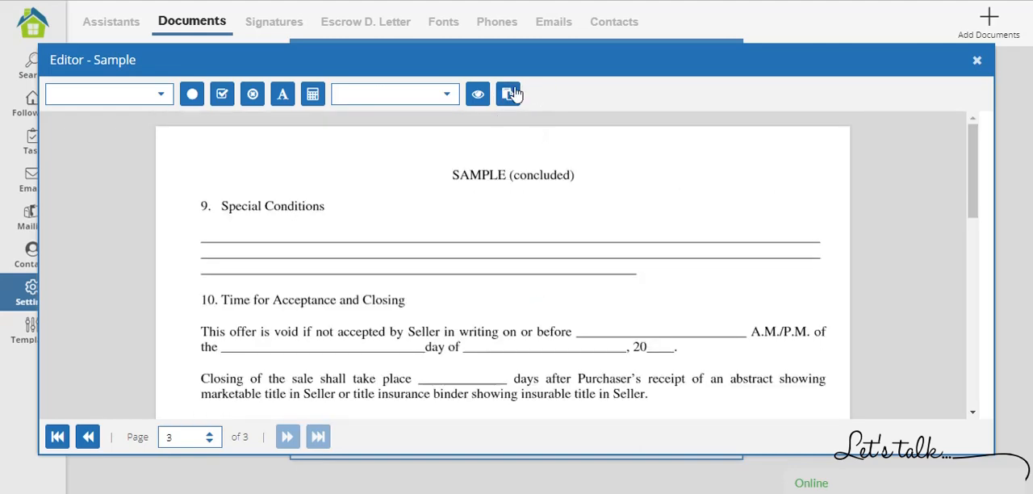
left_click(508, 94)
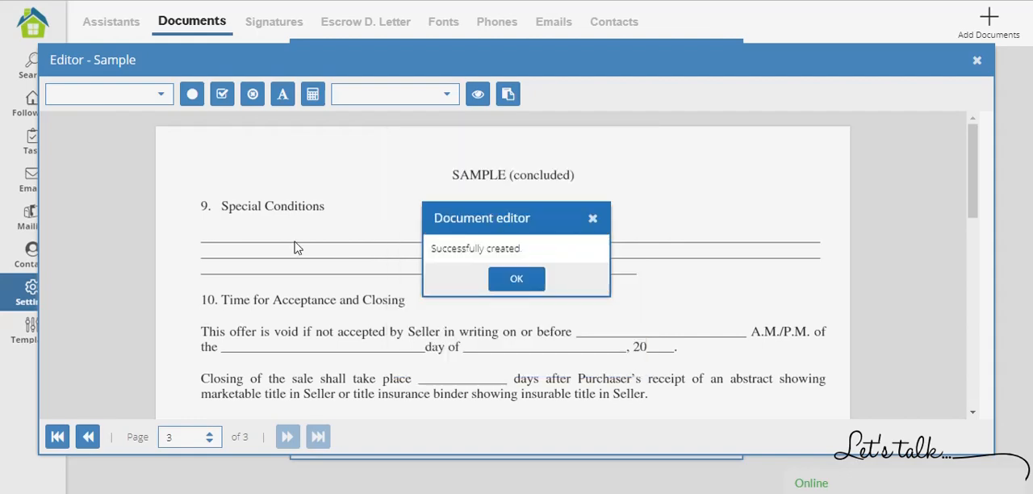
left_click(523, 285)
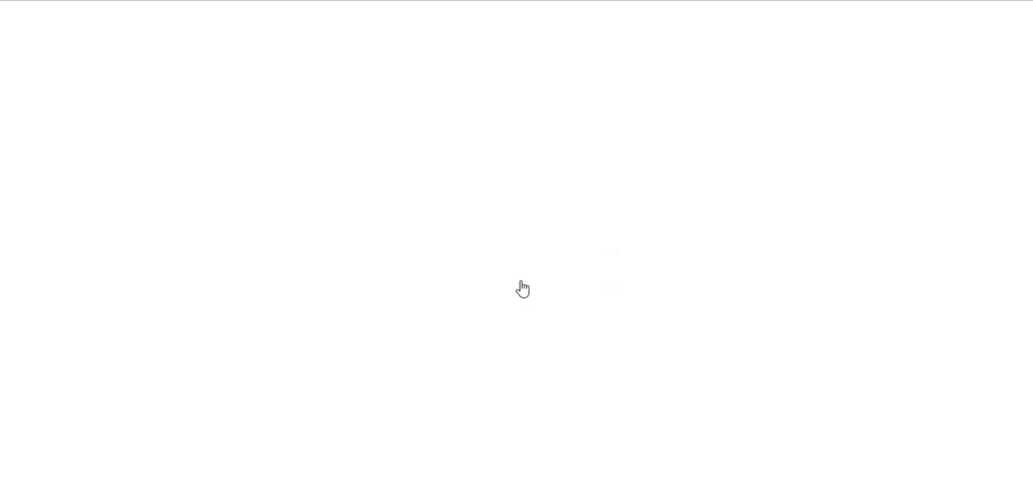